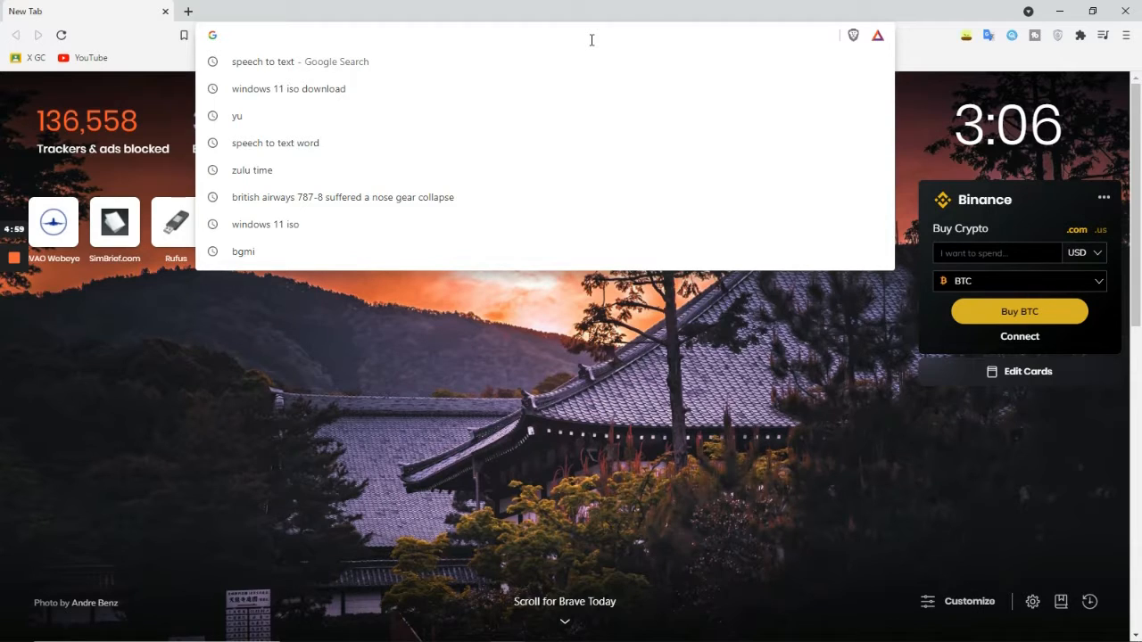
- Search the web for "Windows 11 iso"
text(Windows 11 )
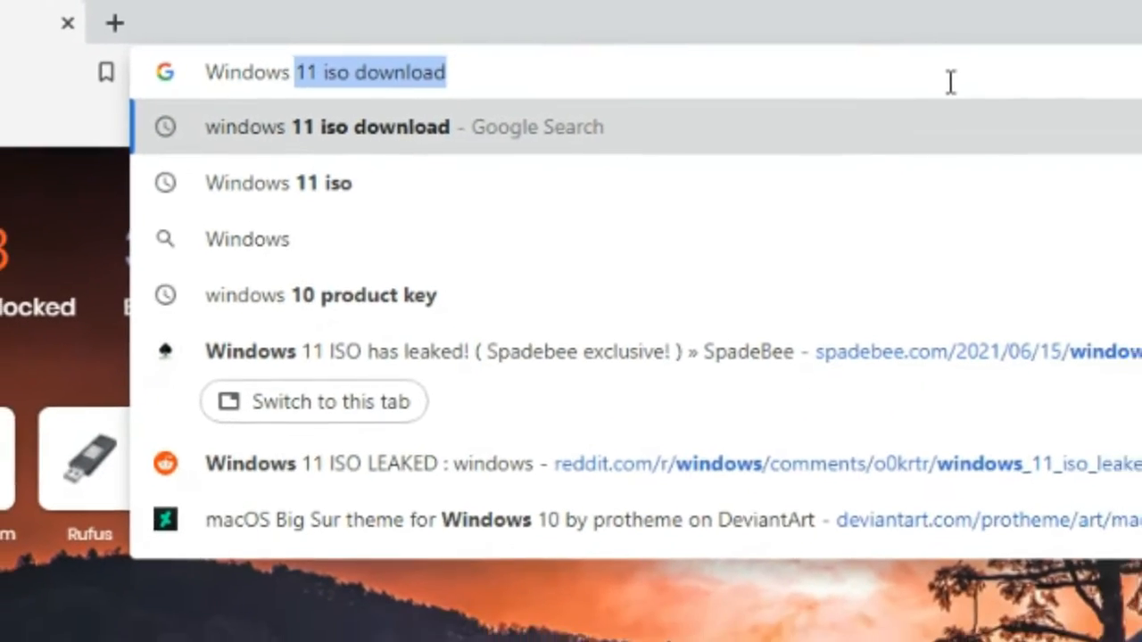
text(iso)
key(Return)
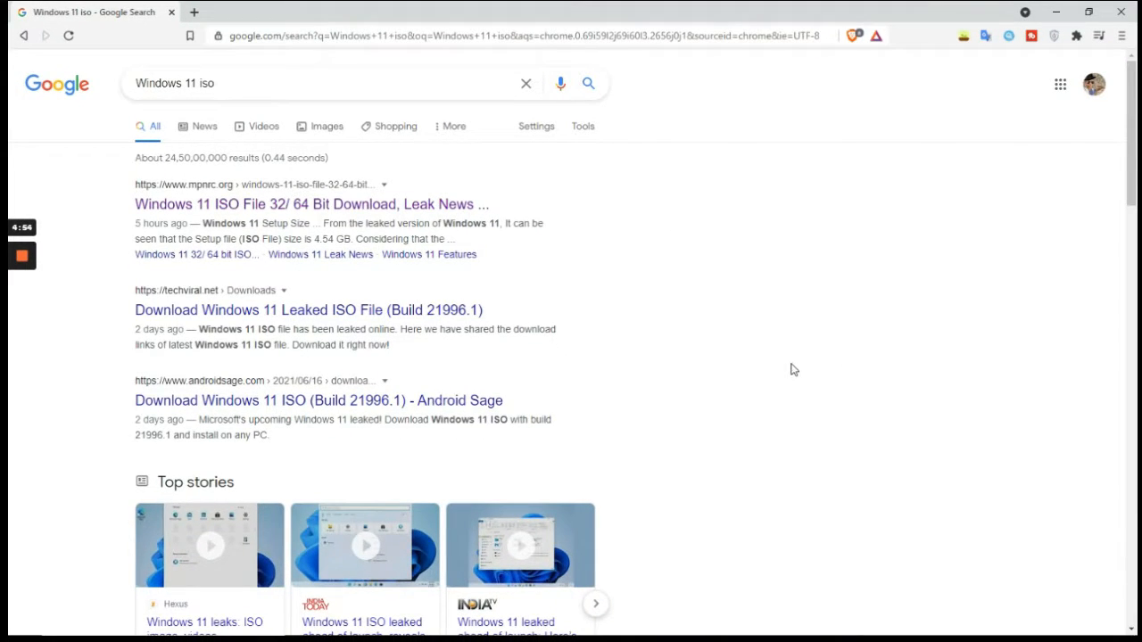
mouse_move(11, 254)
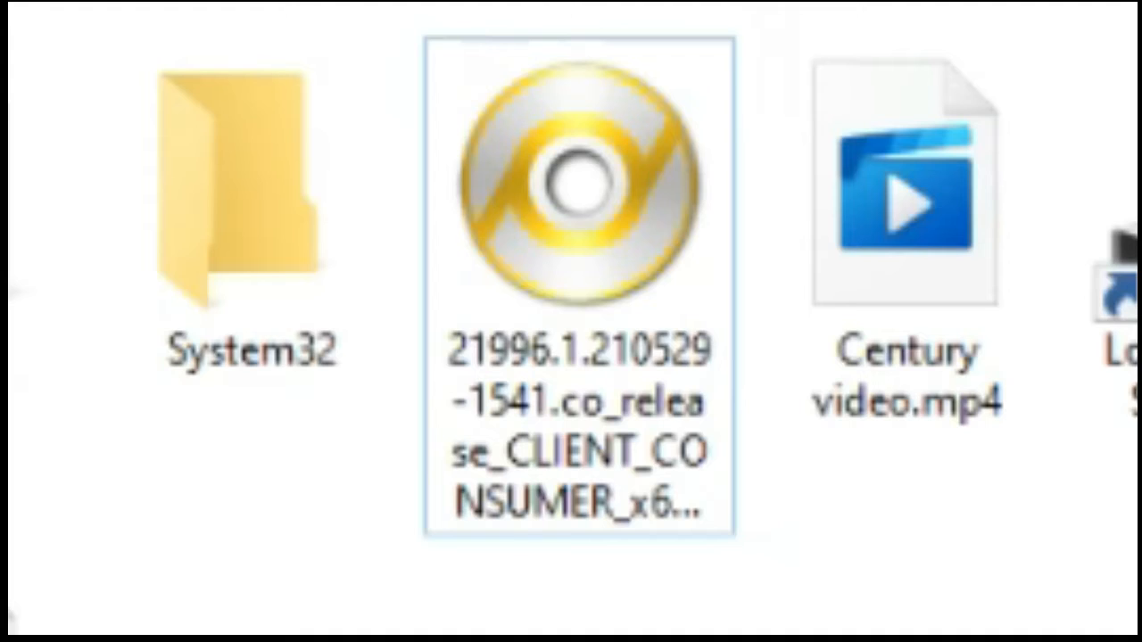
drag(961, 120, 939, 61)
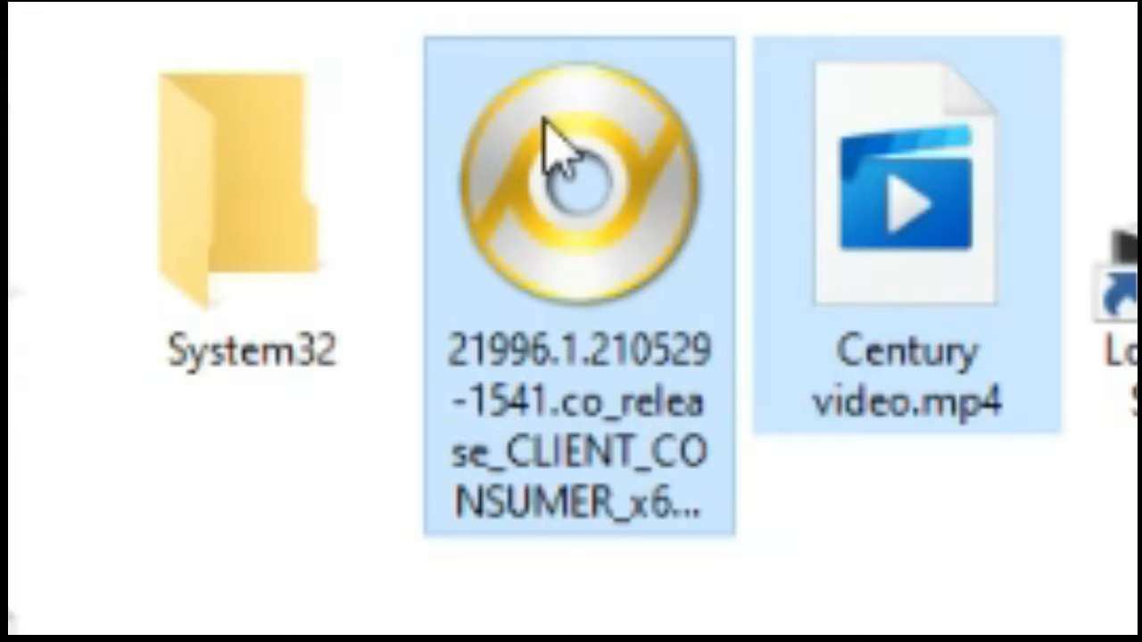
click(607, 616)
drag(578, 393, 668, 479)
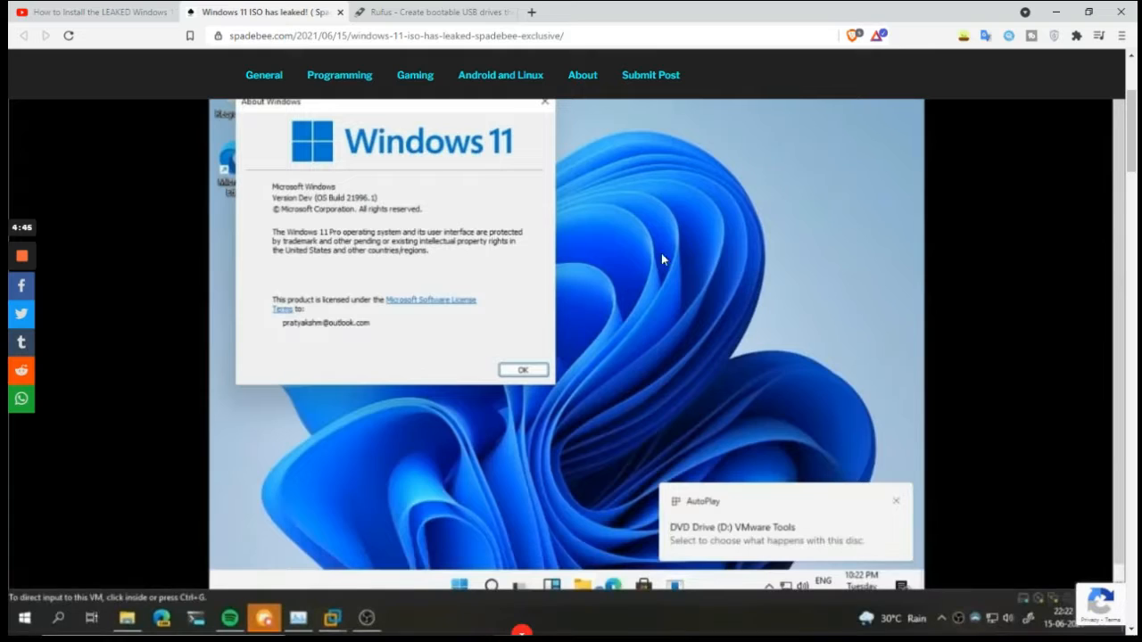
- Look through the Spadebee post on the leaked Windows 11 ISO for the build name and download links
scroll(898, 308, up, 2)
scroll(915, 311, down, 10)
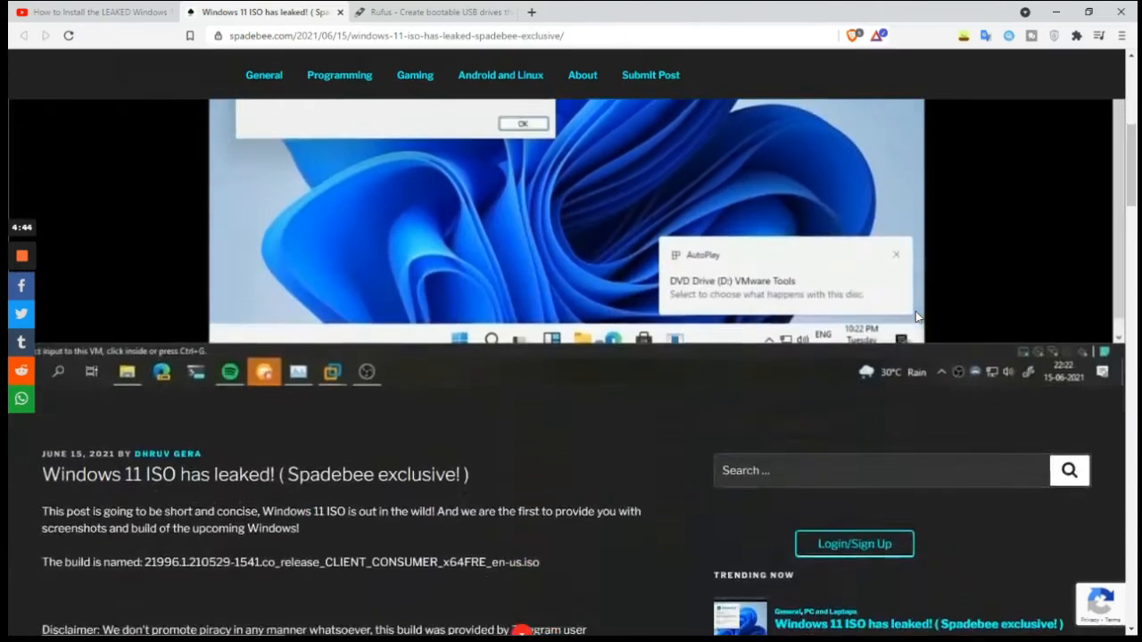
scroll(244, 425, down, 3)
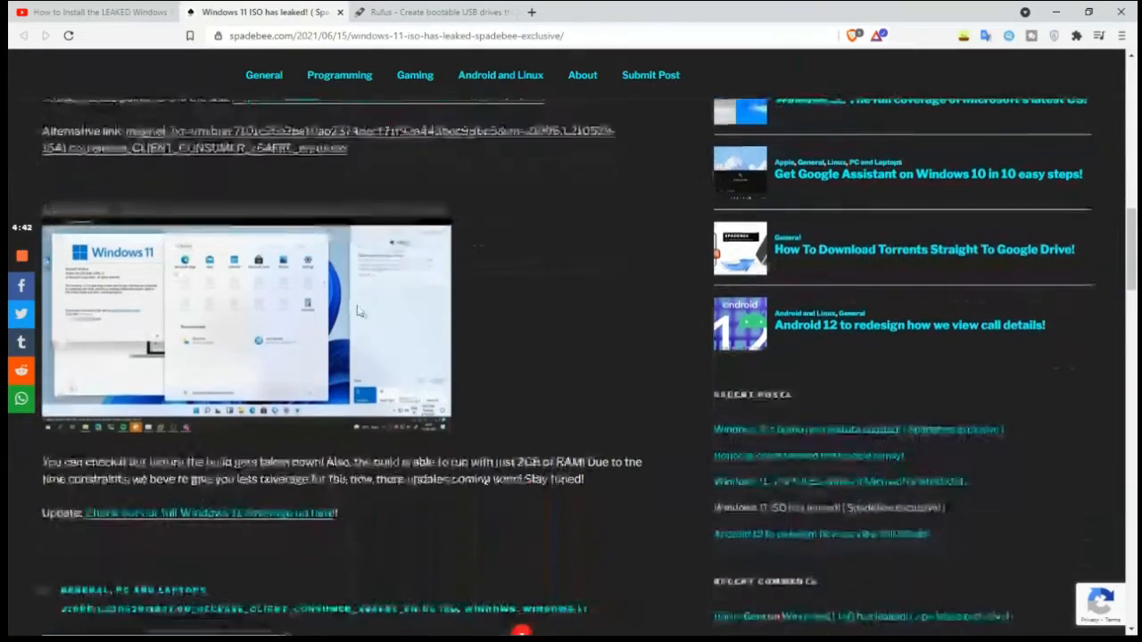
scroll(174, 415, up, 6)
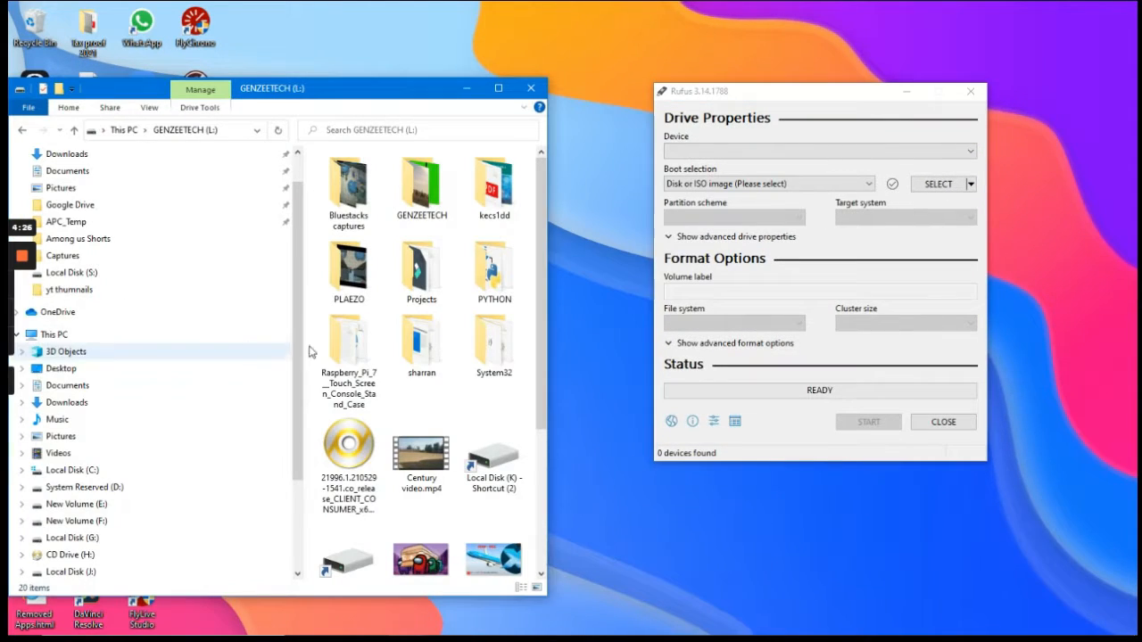
- Load the 21996.1.210529-1541 CLIENT_CONSUMER ISO from the GENZEETECH (L:) drive into Rufus as the boot image
drag(348, 446, 834, 267)
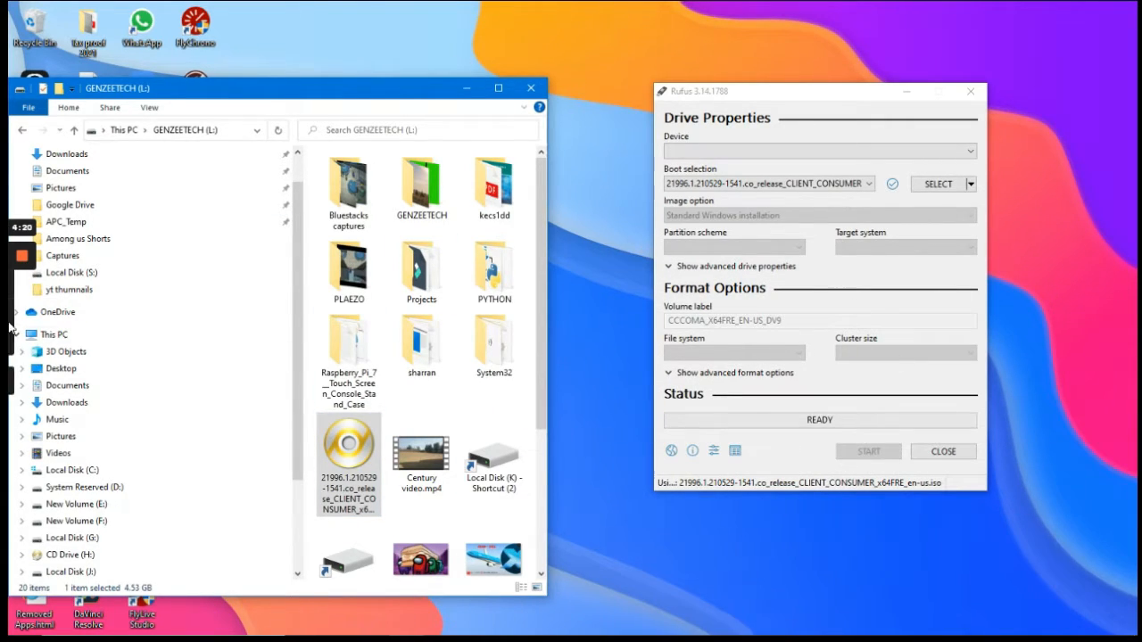
mouse_move(29, 331)
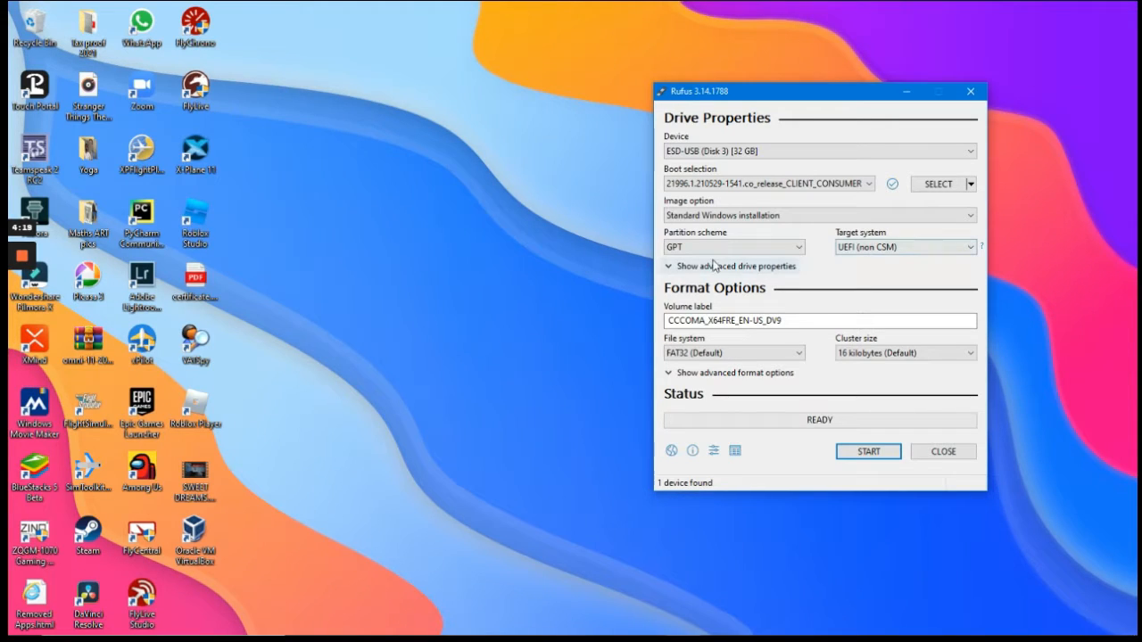
double_click(740, 319)
key(ctrl+a)
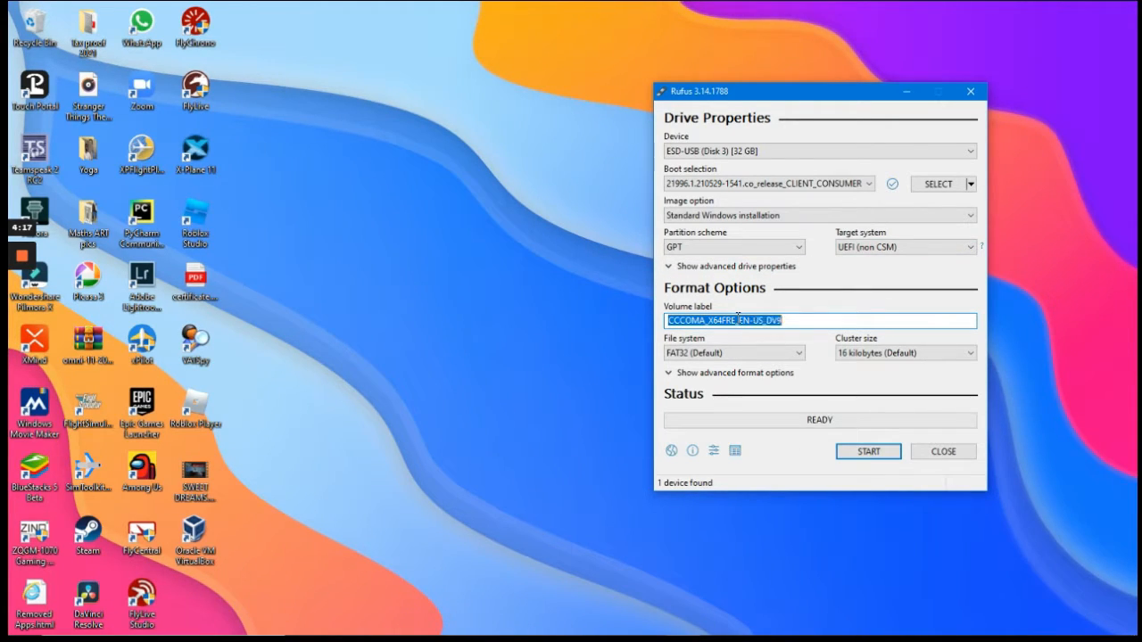
key(BackSpace)
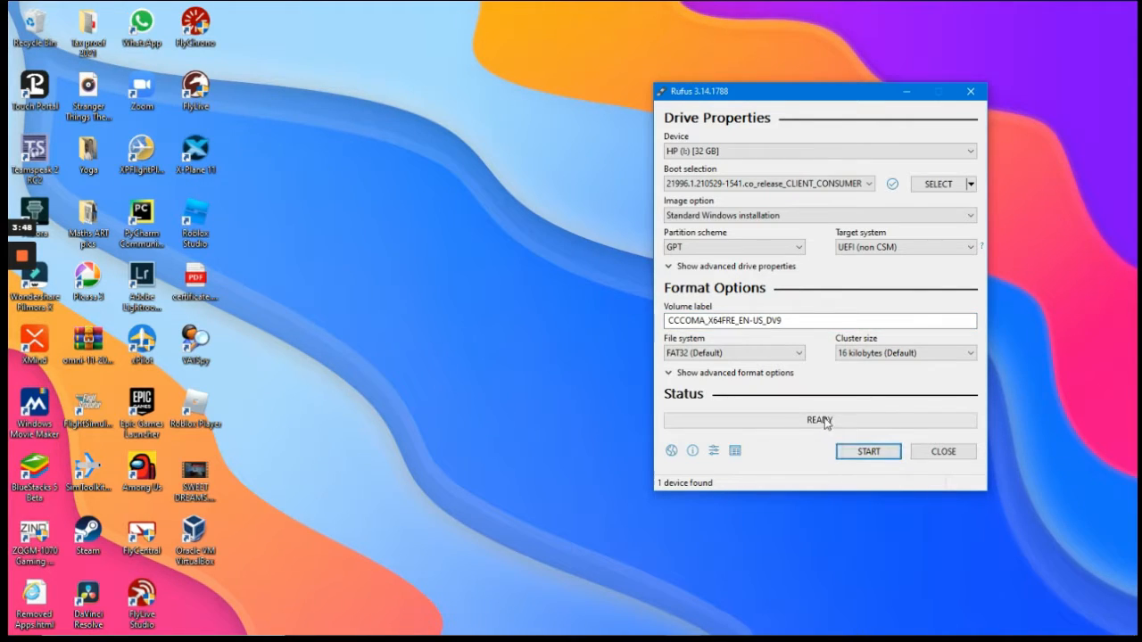
- Start writing the ISO to the 32 GB HP (I:) USB drive and agree to erase its data
click(879, 451)
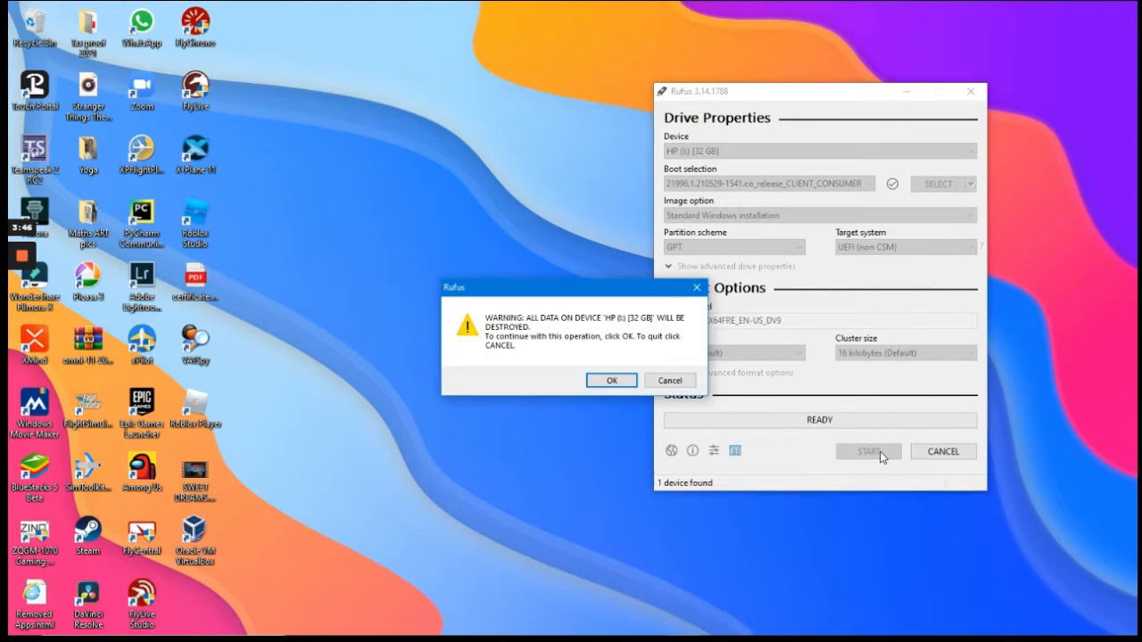
click(624, 381)
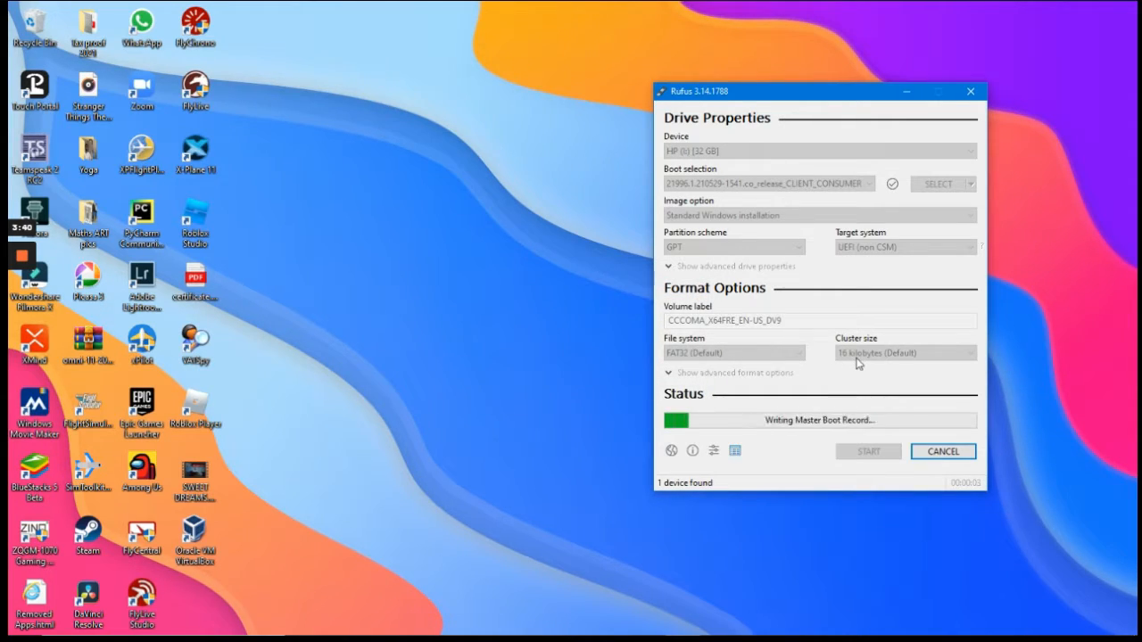
- Switch to Oracle VM VirtualBox and start the Win11 virtual machine
mouse_move(846, 636)
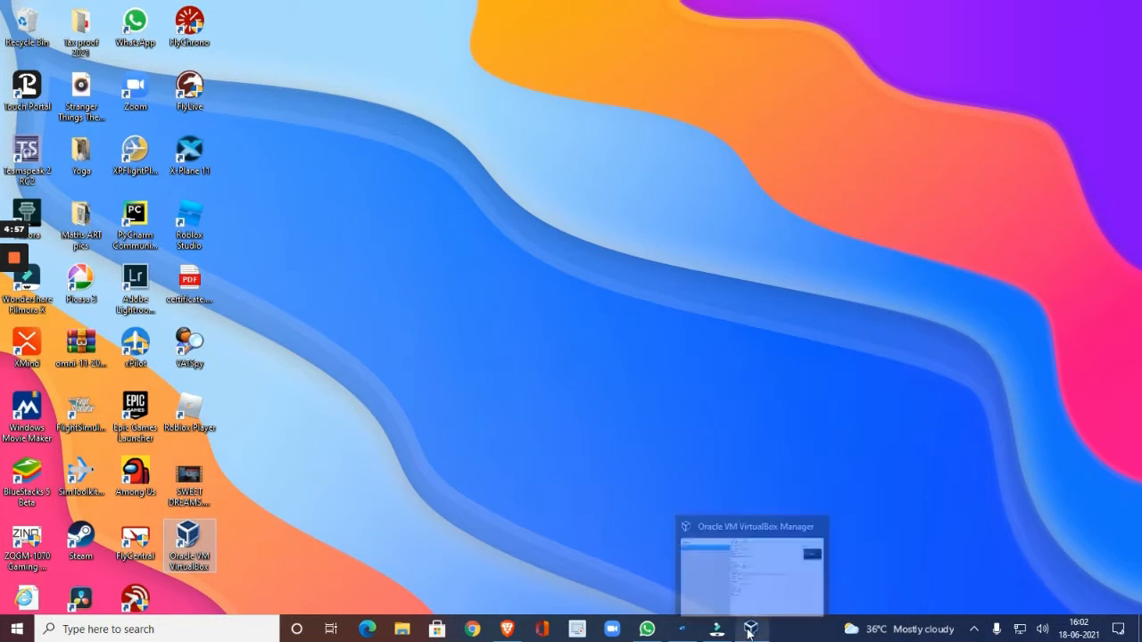
click(751, 623)
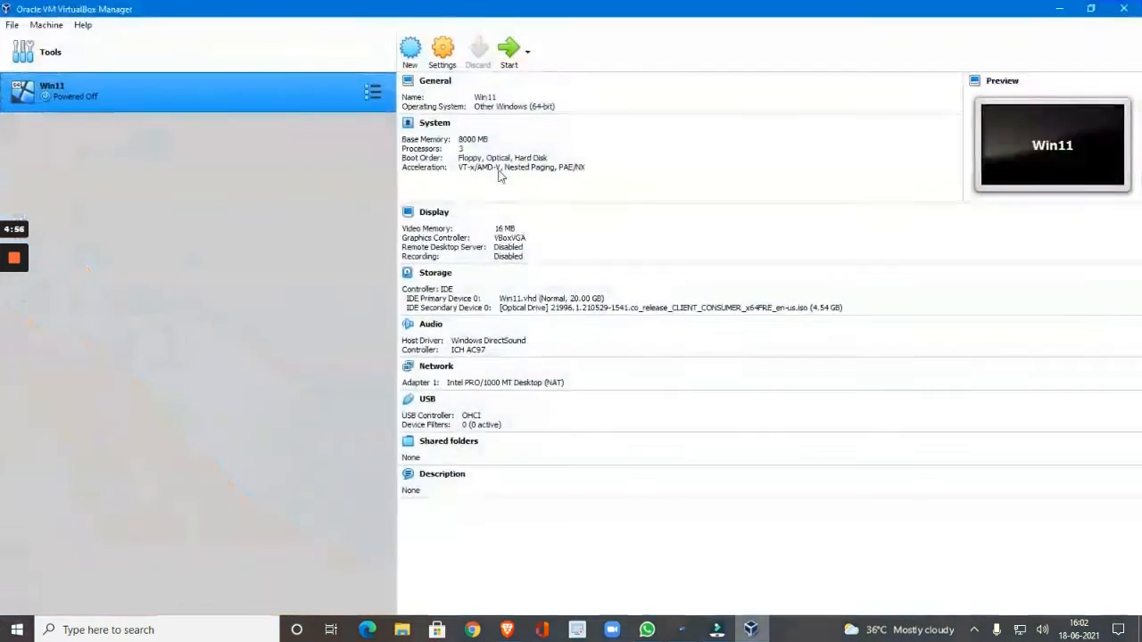
click(509, 51)
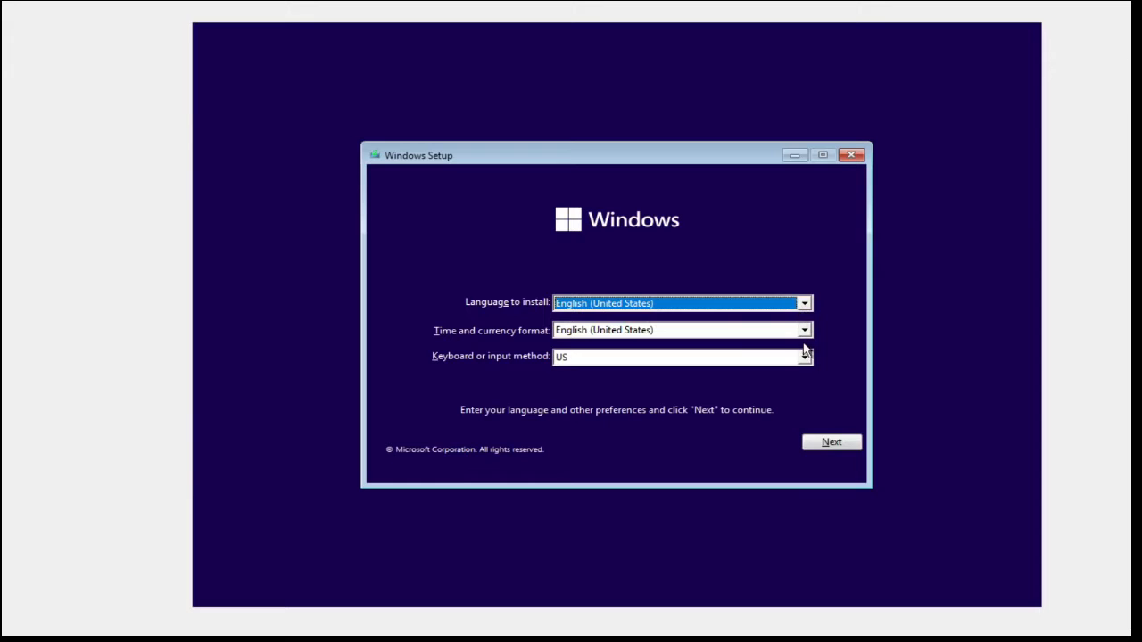
- Keep English (United States) with the US keyboard in Windows Setup and begin the installation
click(804, 357)
click(805, 361)
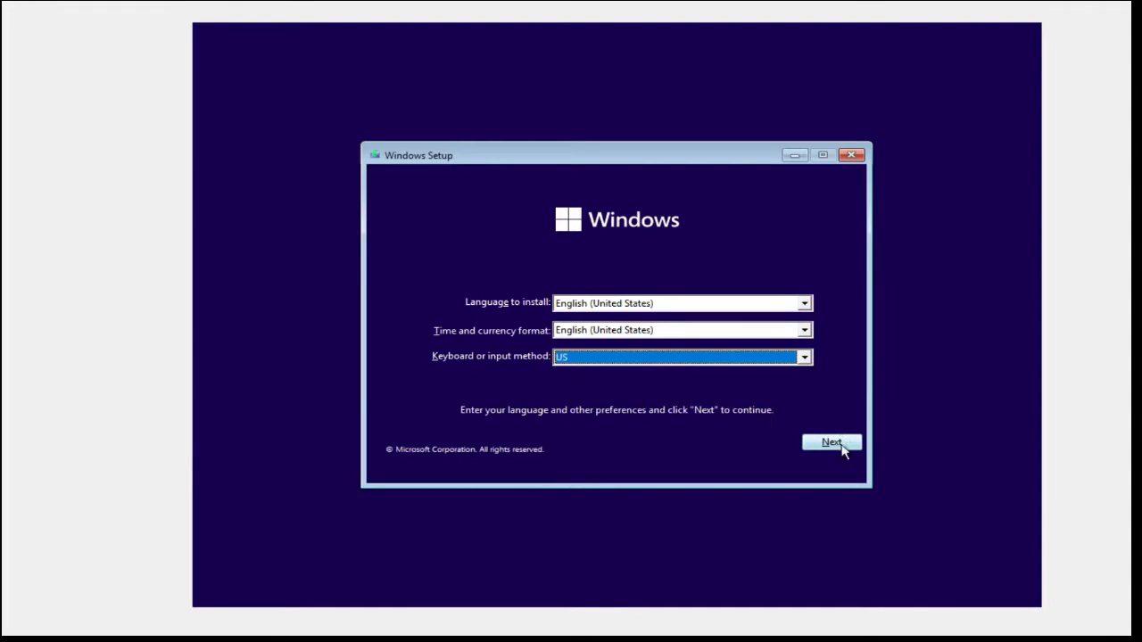
click(838, 447)
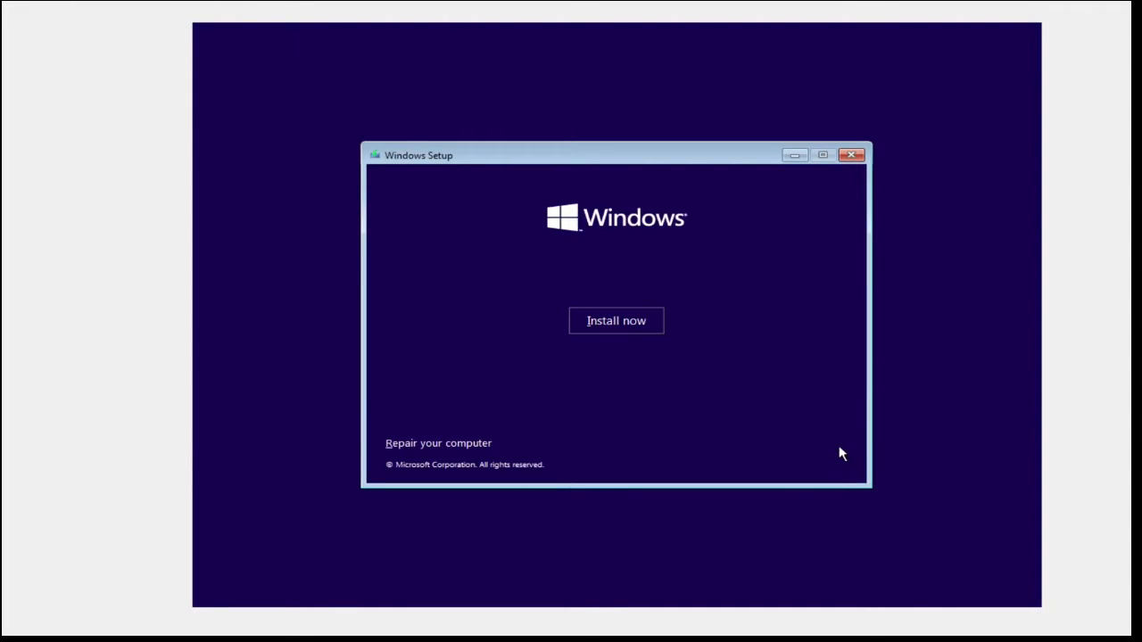
click(601, 320)
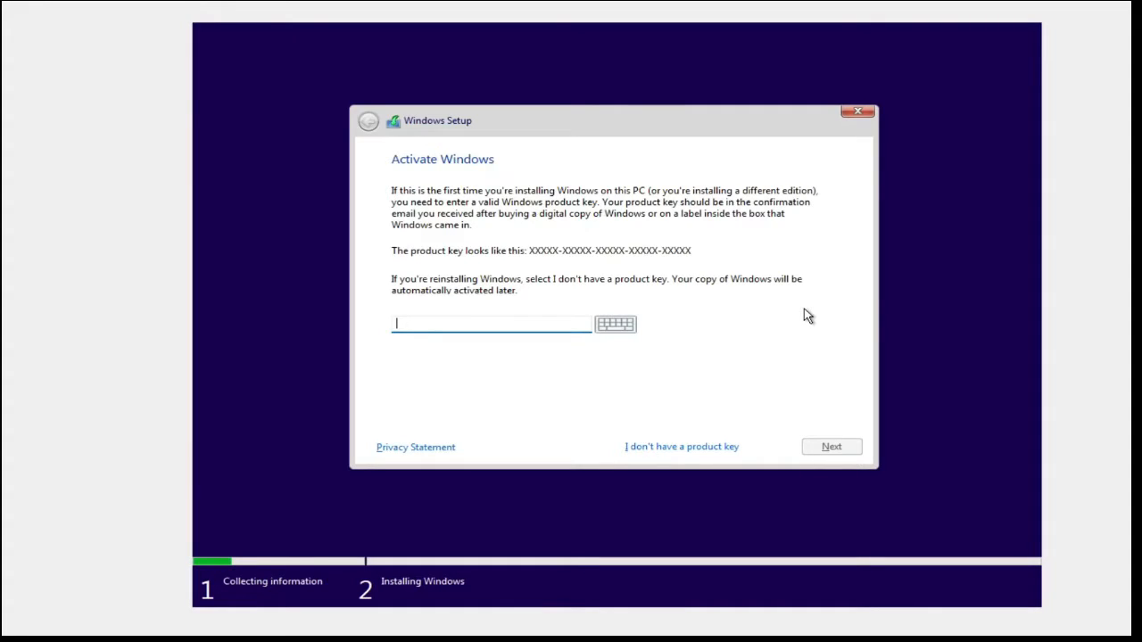
- Continue setup without a product key and proceed with the Windows 11 Home edition
click(703, 444)
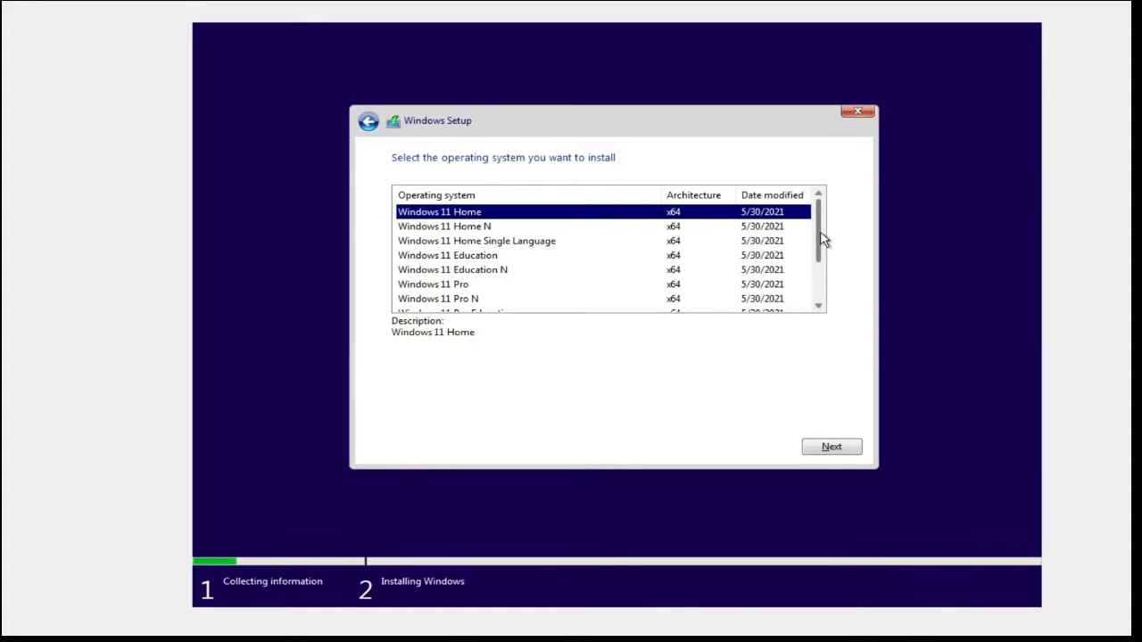
mouse_move(821, 234)
mouse_down()
mouse_move(825, 247)
mouse_move(823, 233)
mouse_up()
click(830, 448)
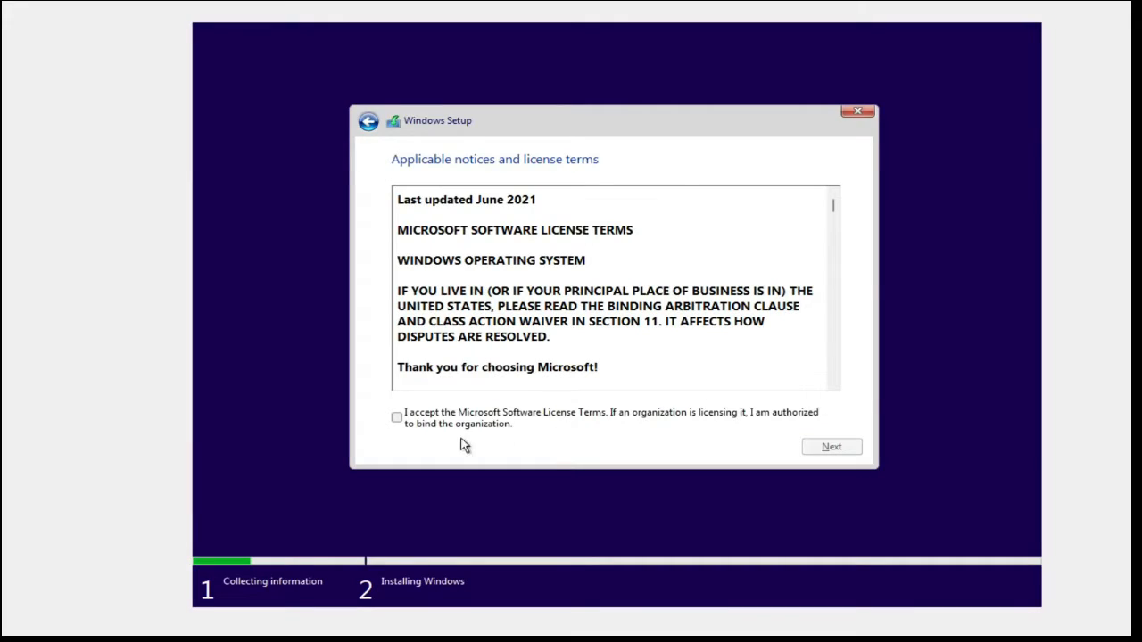
- Accept the license terms and run a custom installation onto the unallocated space of Drive 0
click(398, 419)
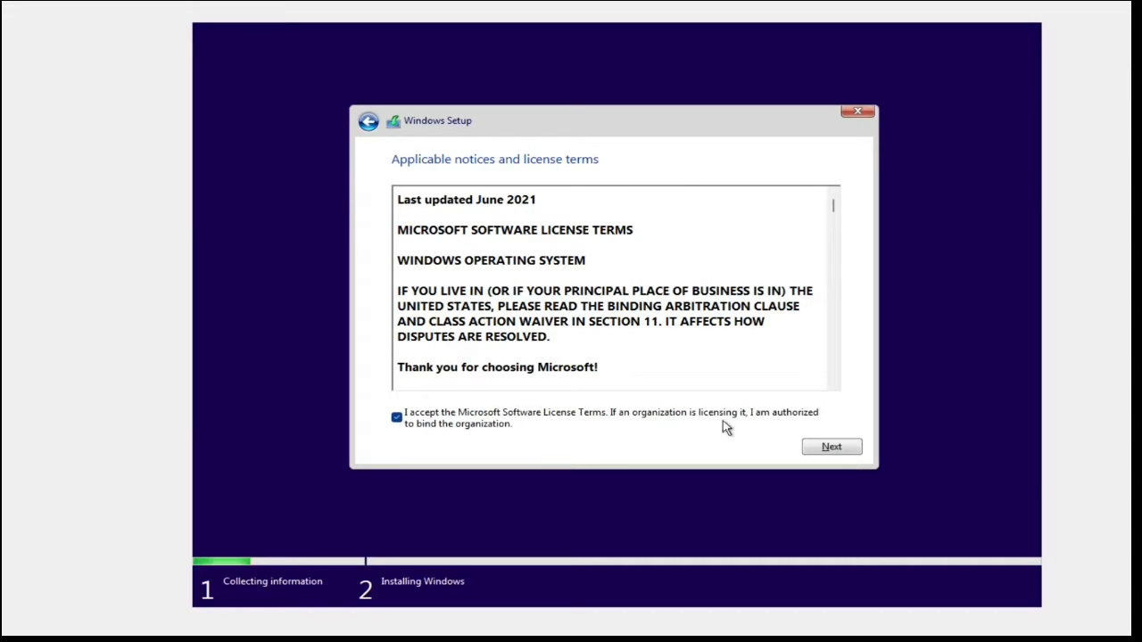
click(819, 449)
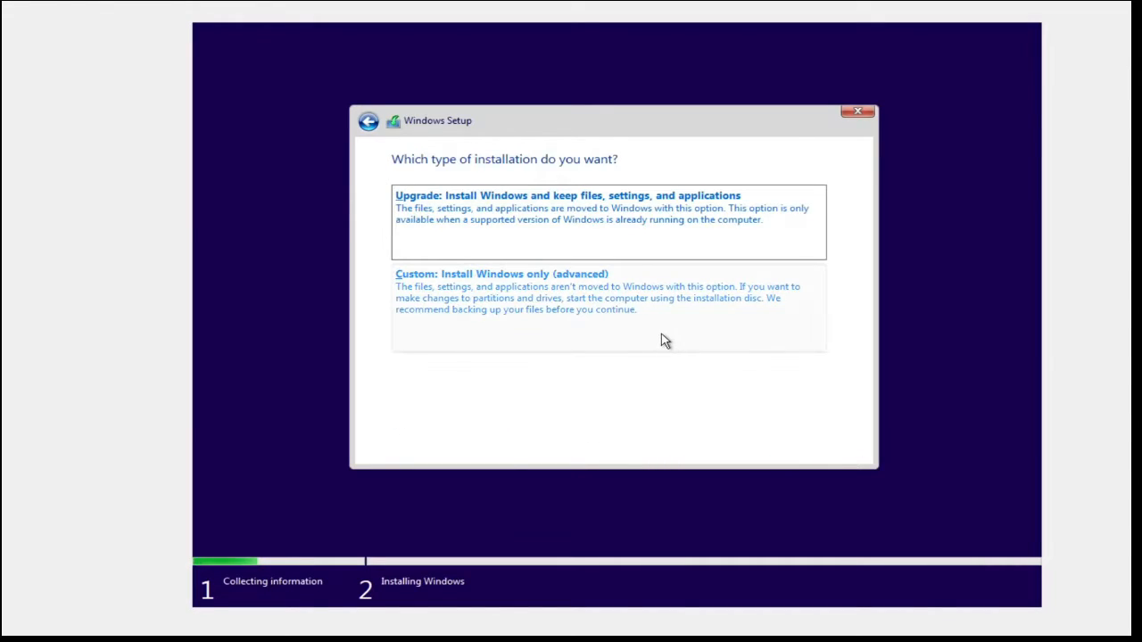
click(628, 284)
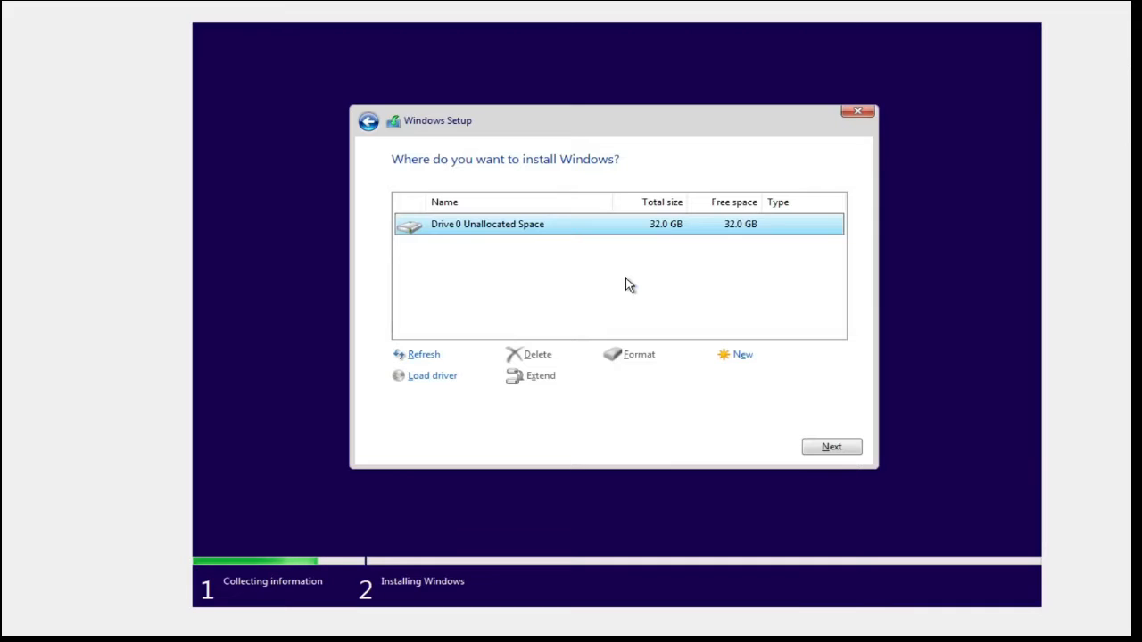
click(844, 447)
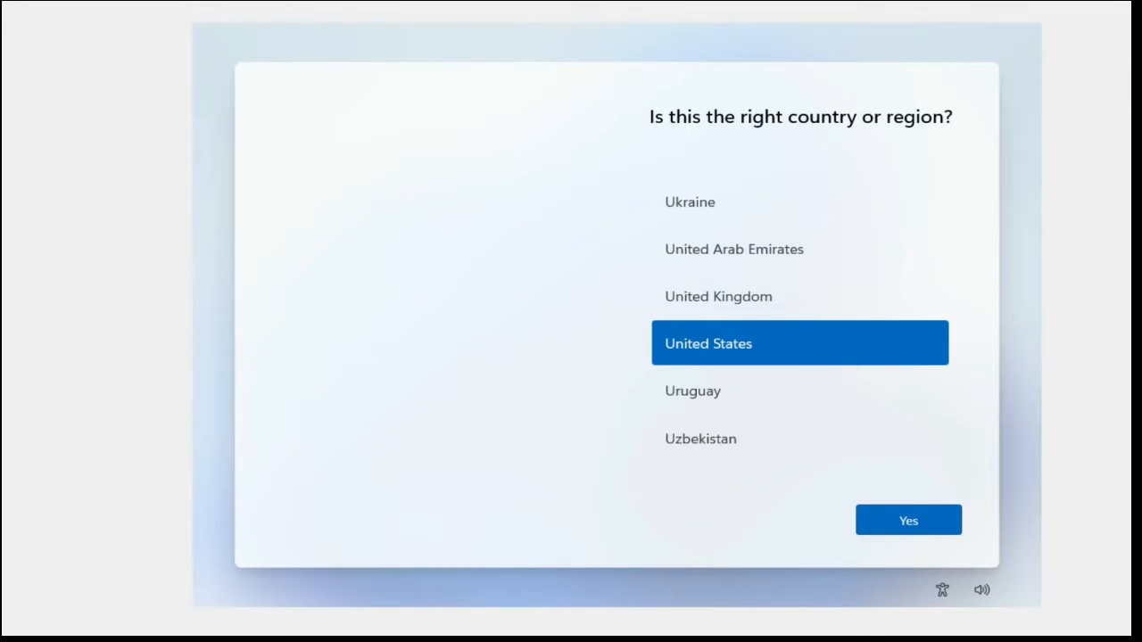
- Confirm United States as the region and sign in with the Microsoft account's e-mail
click(916, 518)
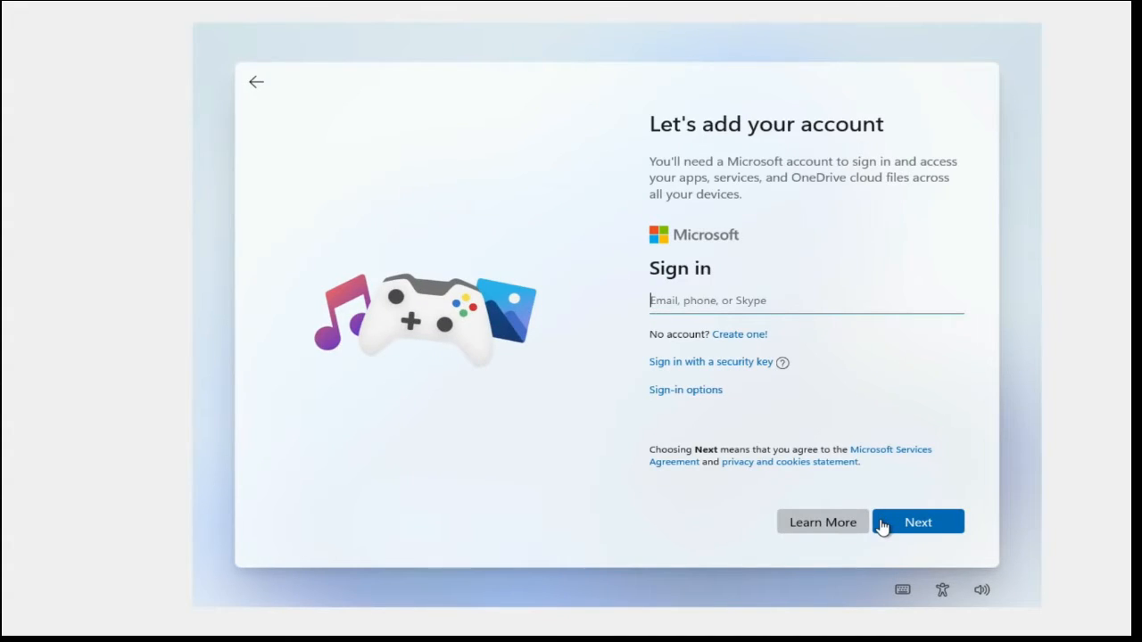
click(748, 305)
text(...ou)
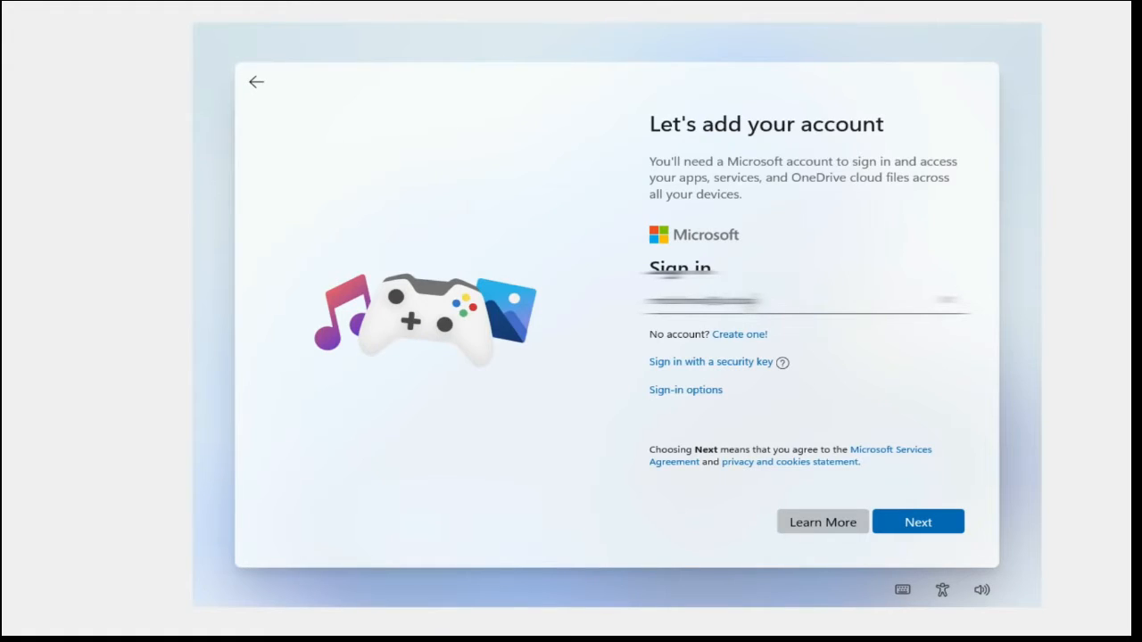
click(957, 527)
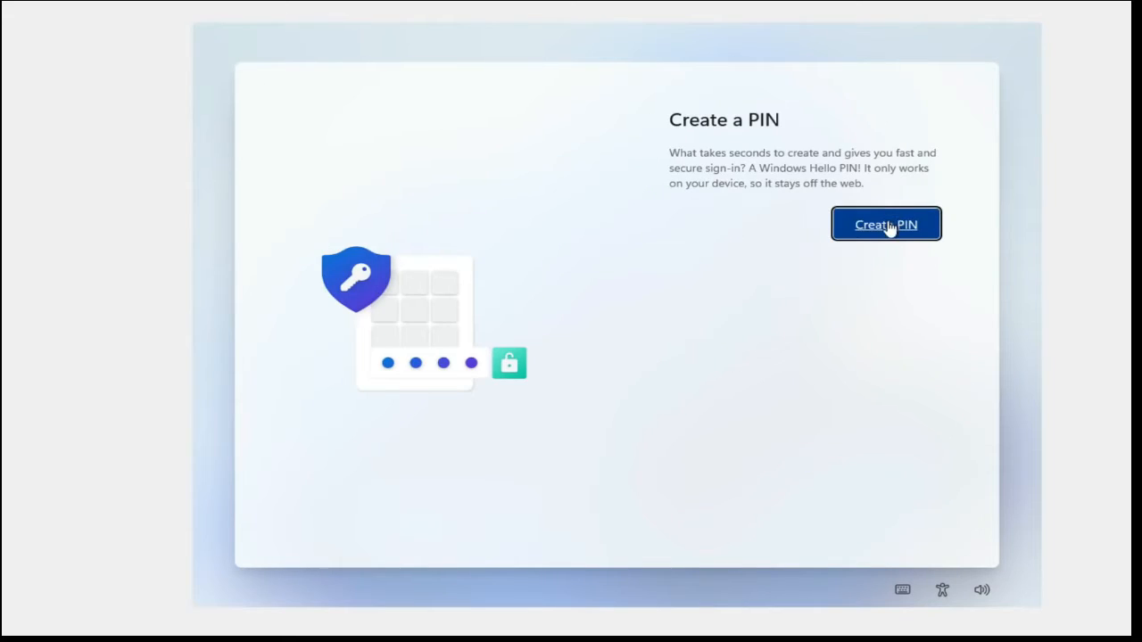
- Proceed with creating a Windows Hello PIN and choose to set the PC up as a new device
click(887, 221)
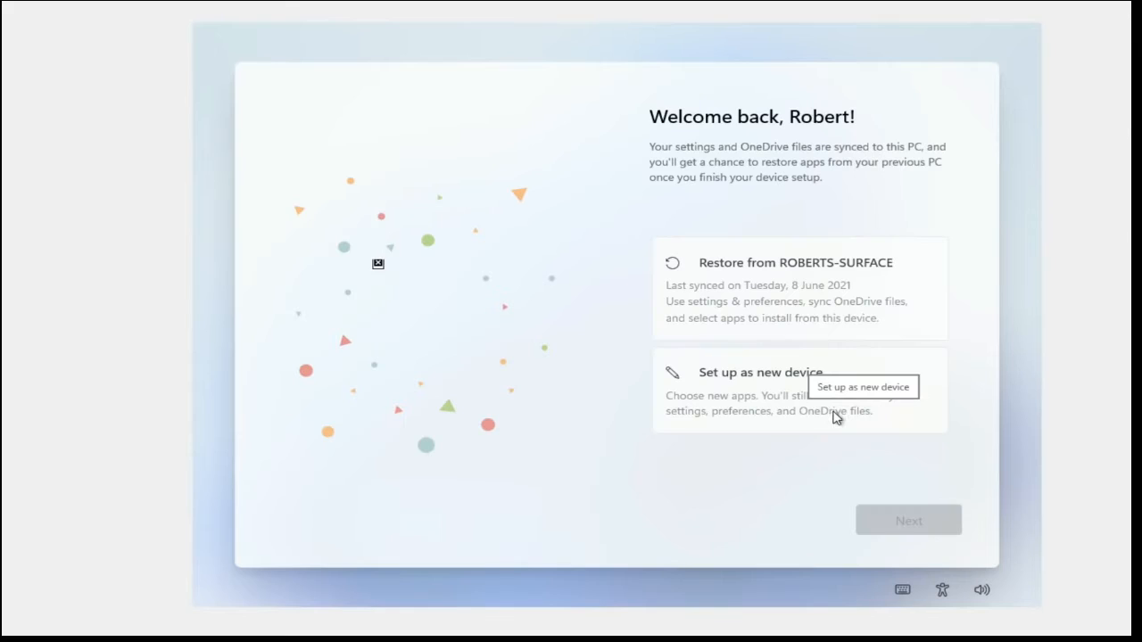
click(828, 416)
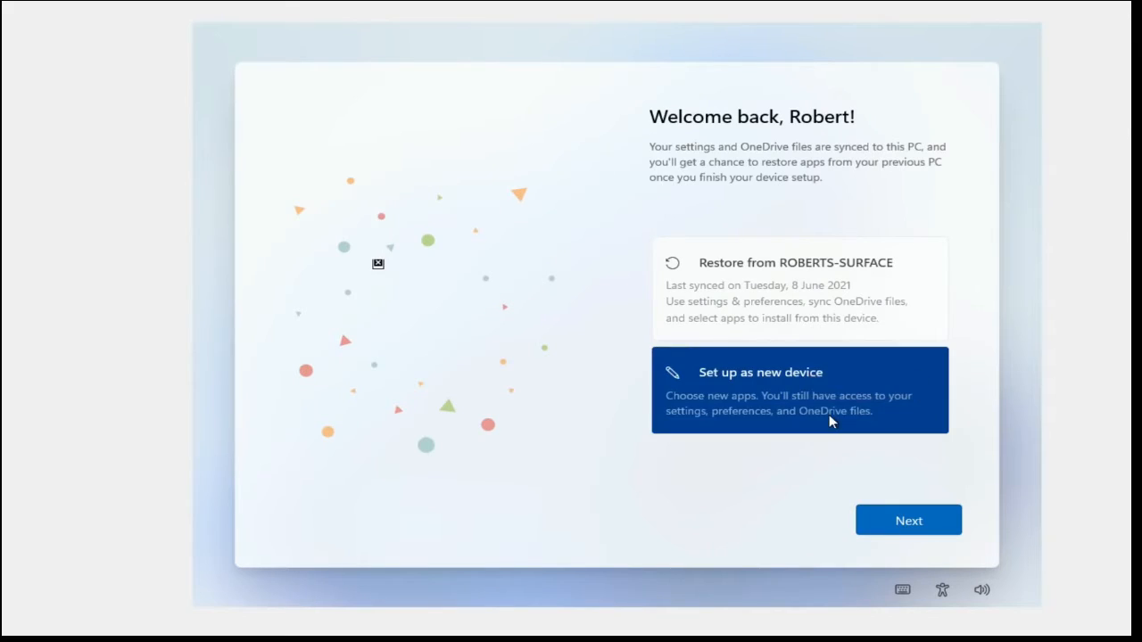
click(901, 517)
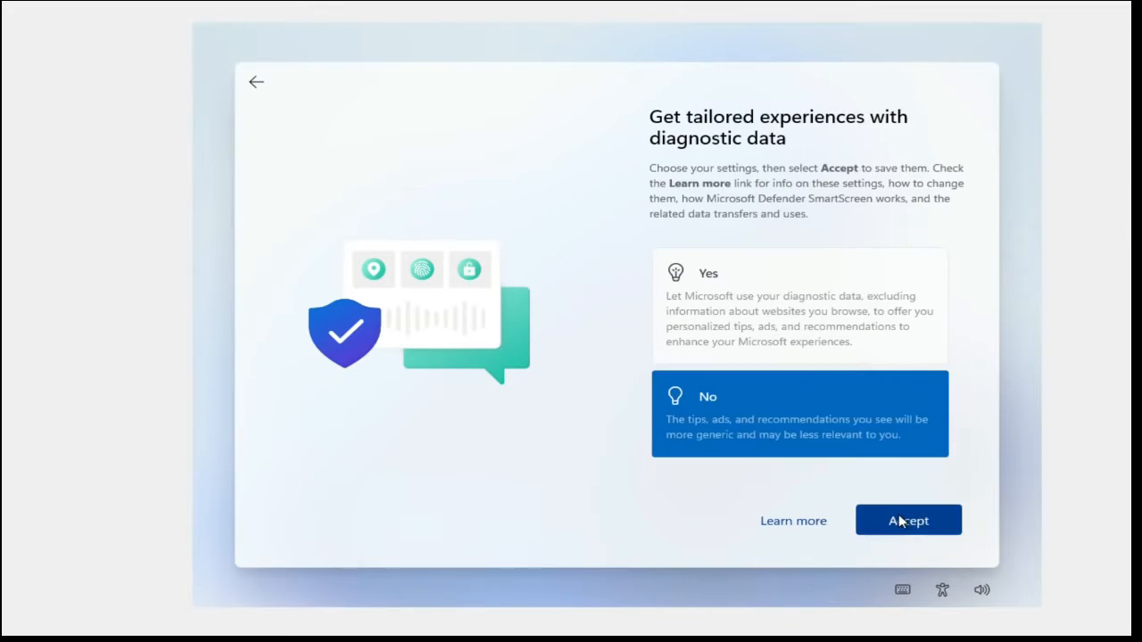
- Set tailored experiences with diagnostic data and the advertising ID to No, accepting both privacy choices
click(901, 520)
click(850, 400)
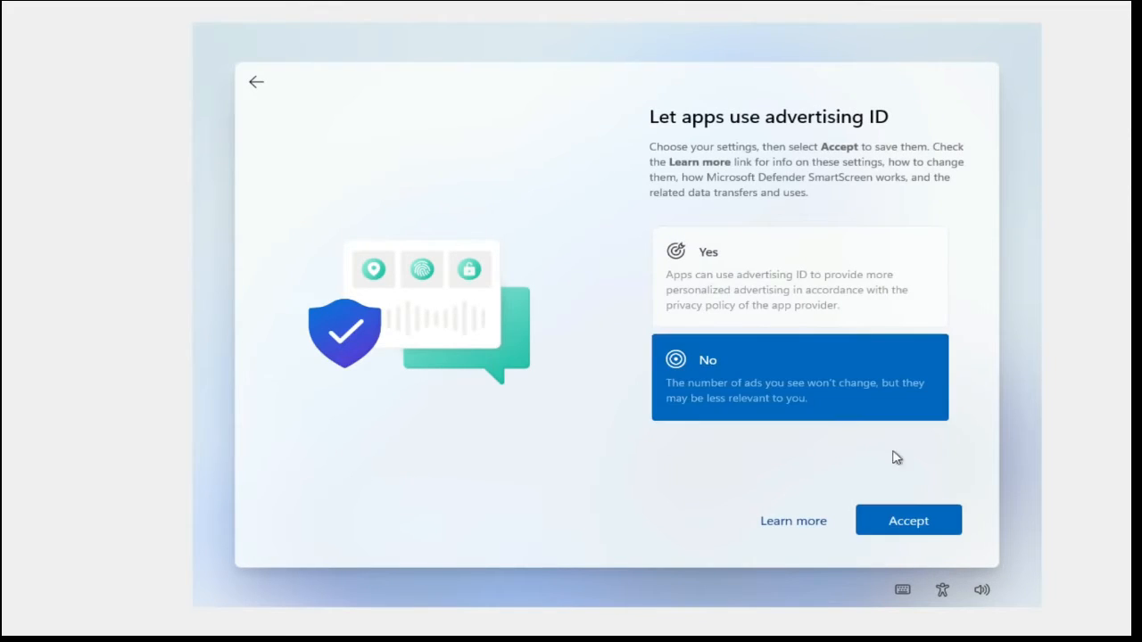
click(913, 523)
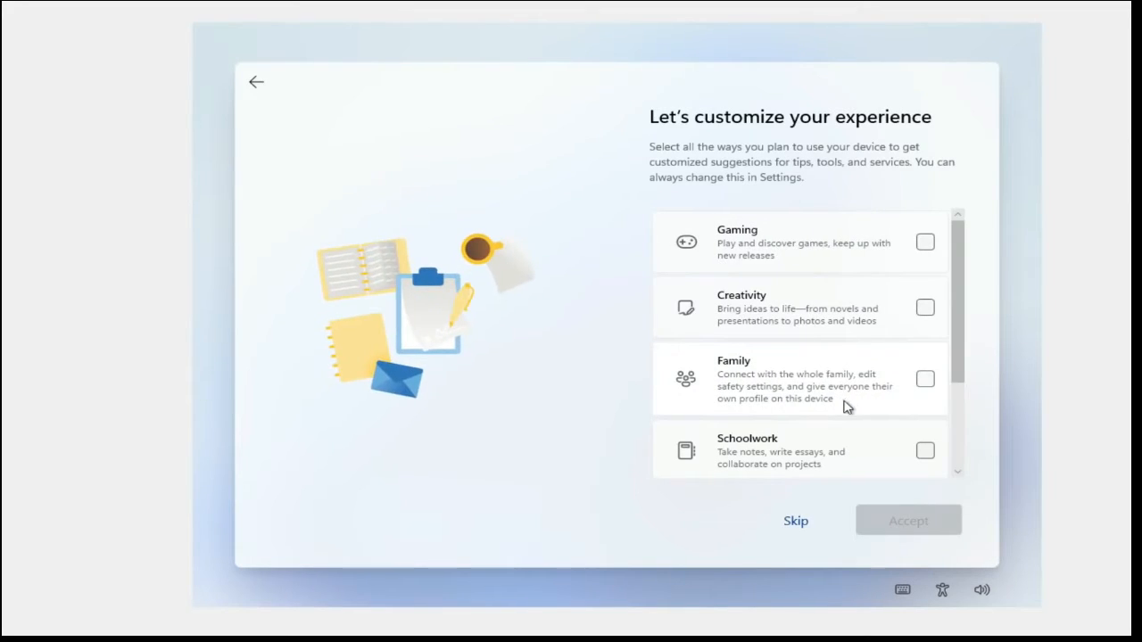
- Select Gaming as the planned device use and choose to only store files on this device
click(869, 264)
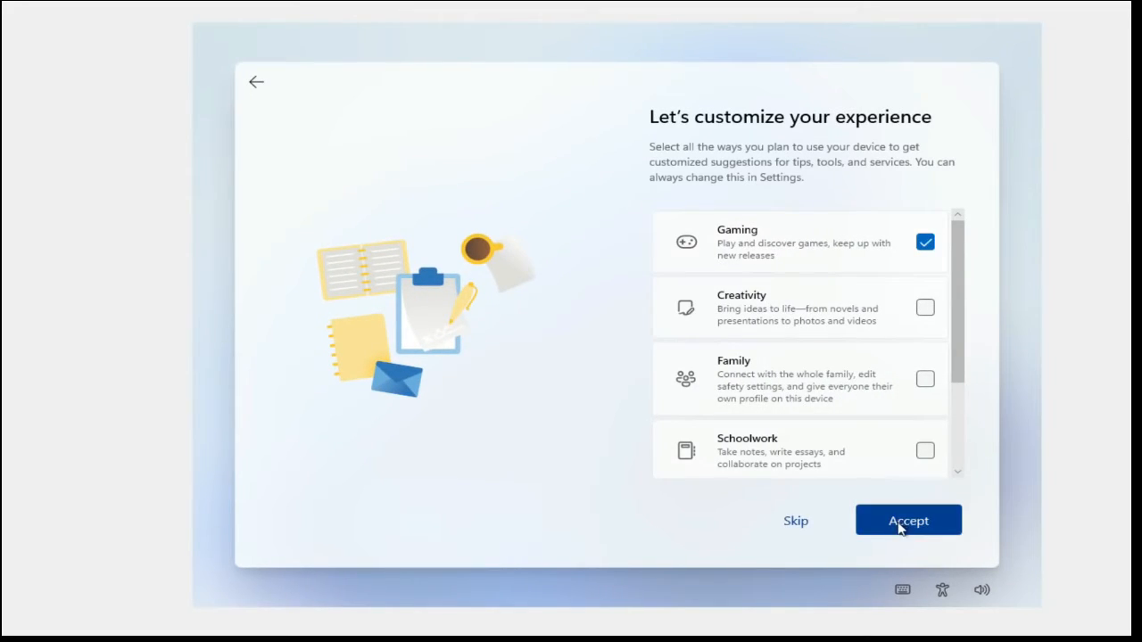
click(898, 522)
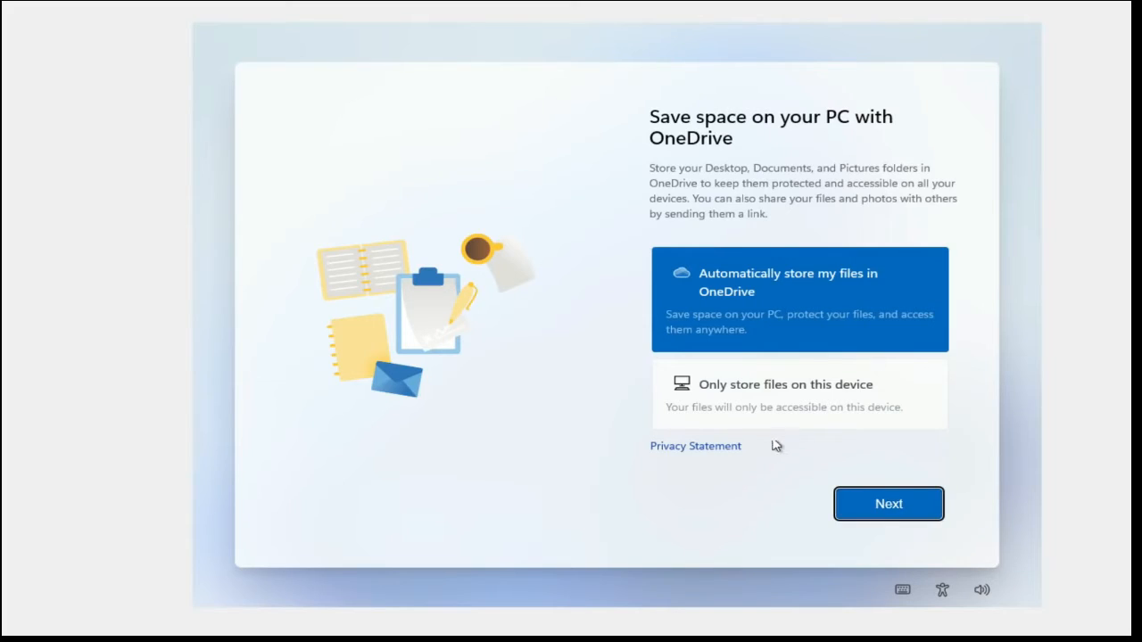
click(783, 403)
click(863, 496)
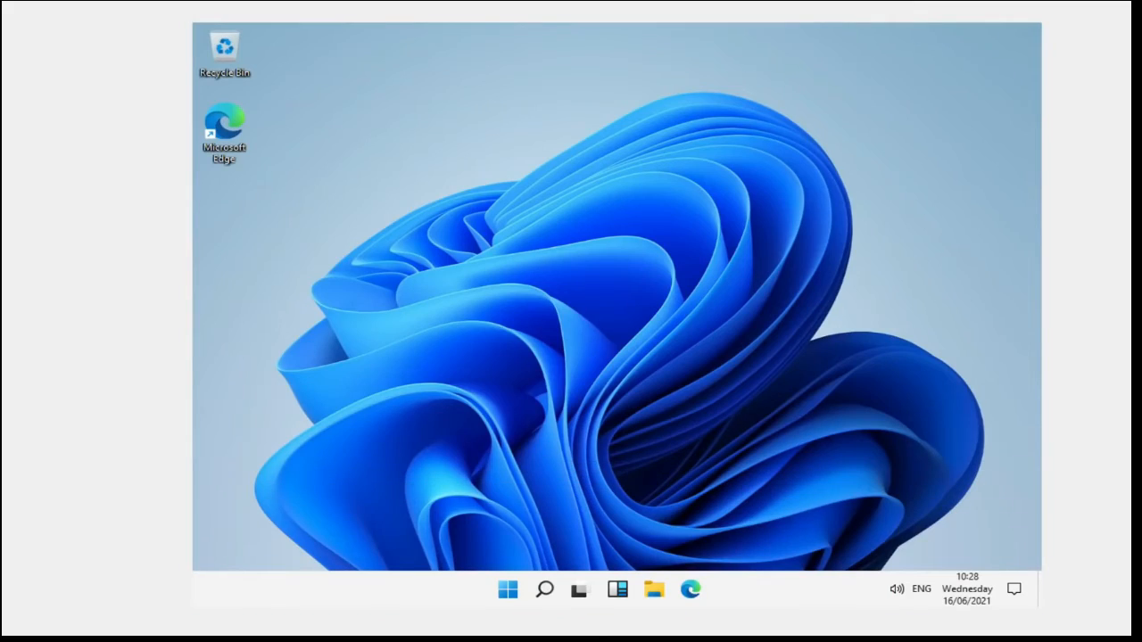
- View the Start menu's pinned apps and the File Explorer window, closing both again
key(super)
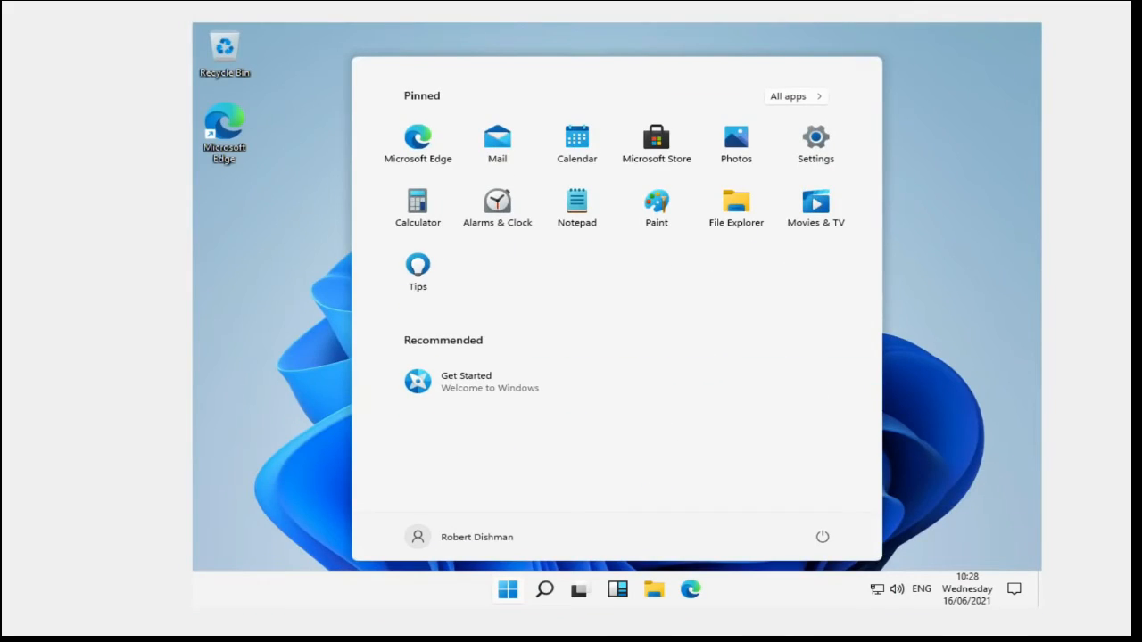
click(898, 254)
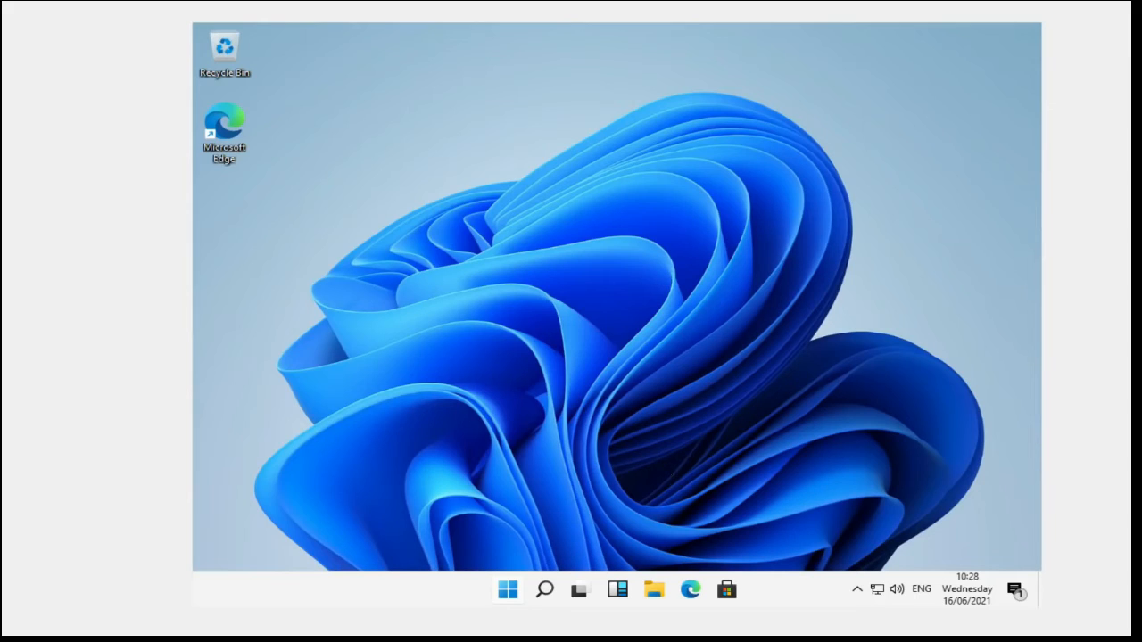
key(super+e)
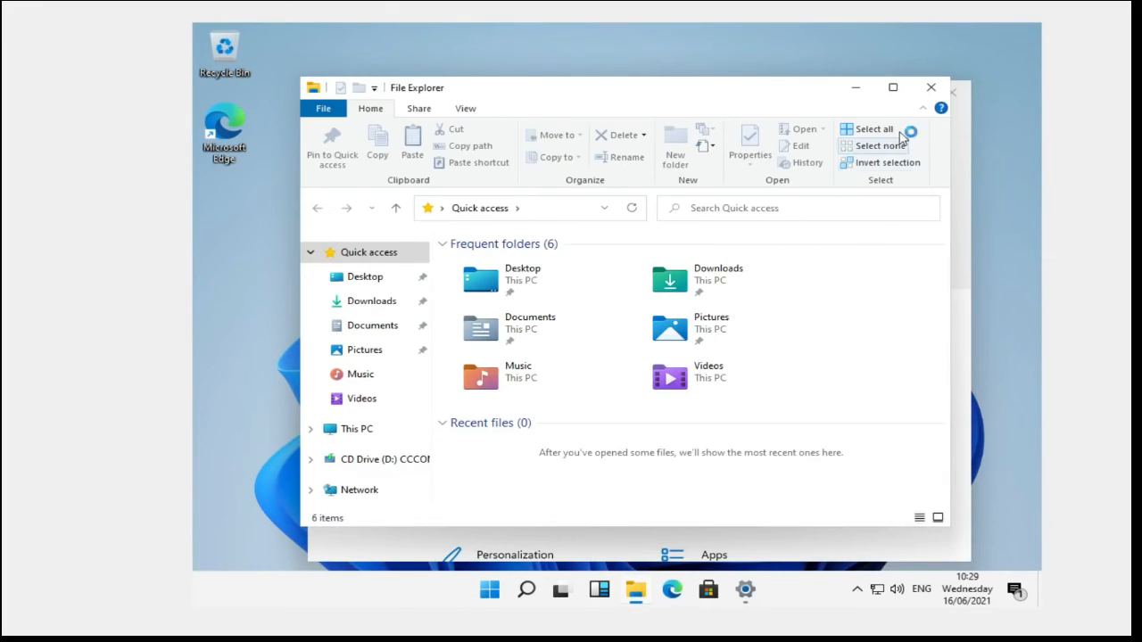
click(933, 90)
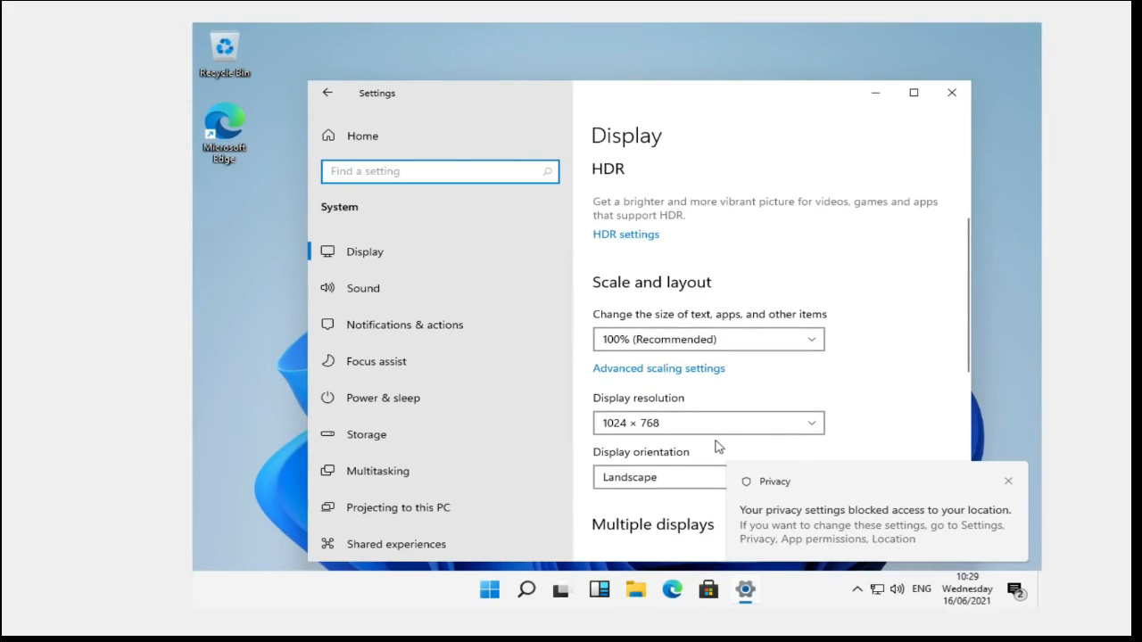
- Set the display resolution to 1600 × 1200 and keep the changed display settings
click(711, 433)
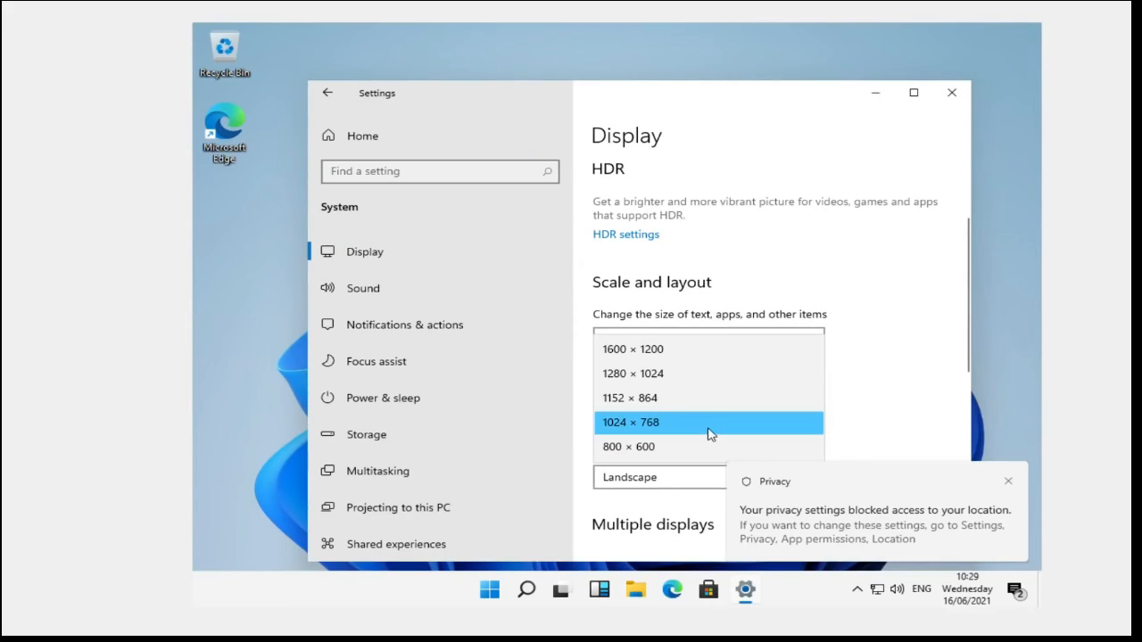
click(670, 365)
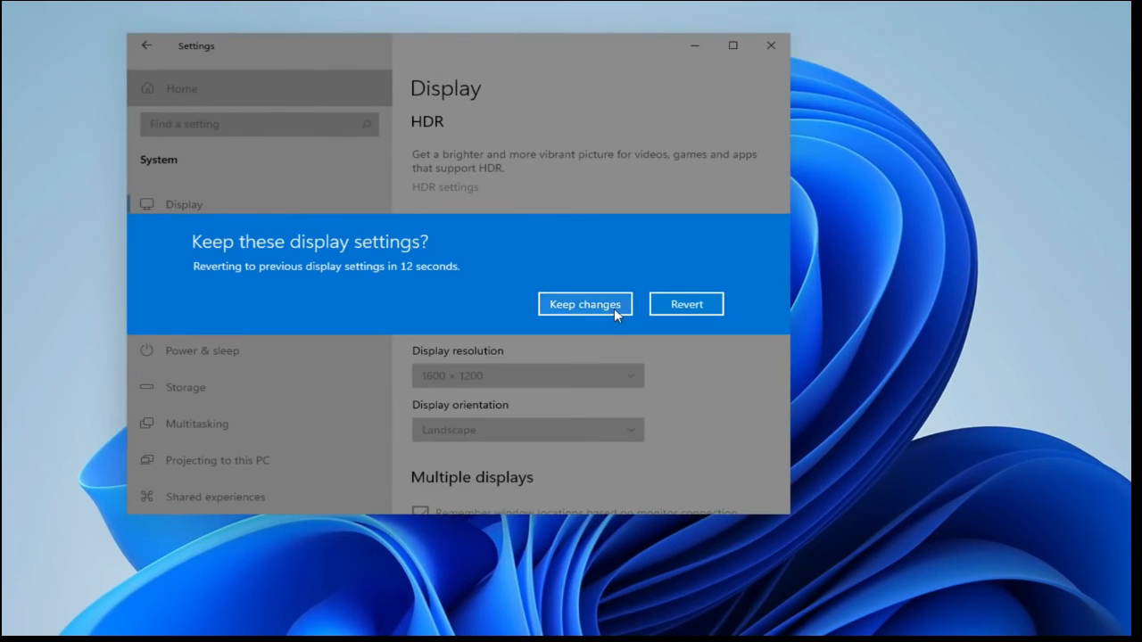
click(615, 309)
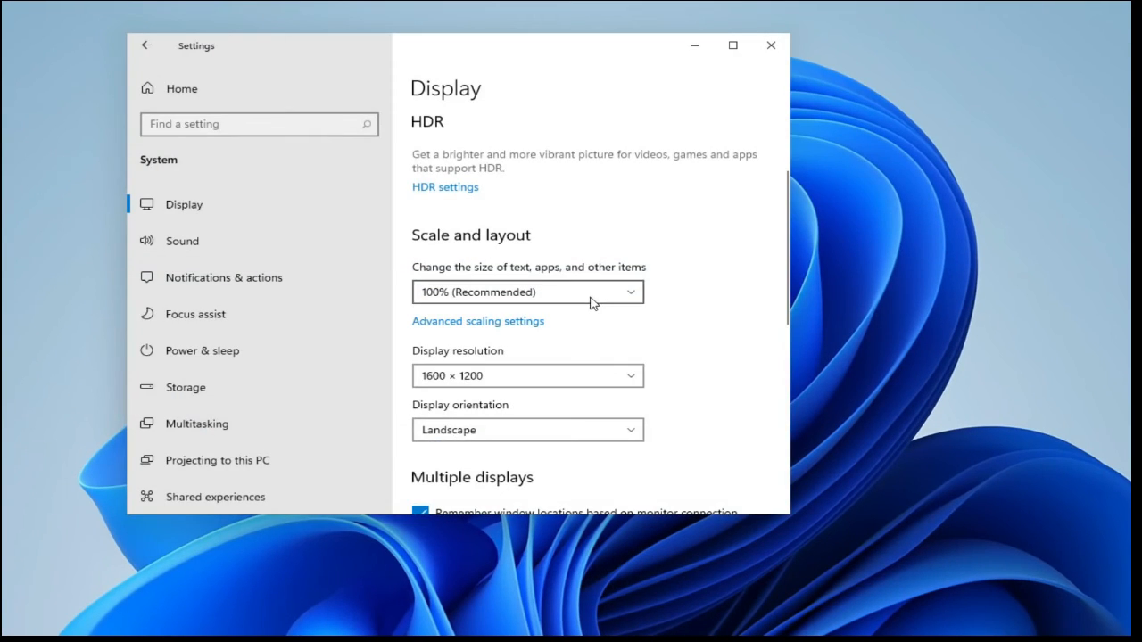
- Set the display resolution to 1280 × 1024 and keep the changed display settings
click(558, 378)
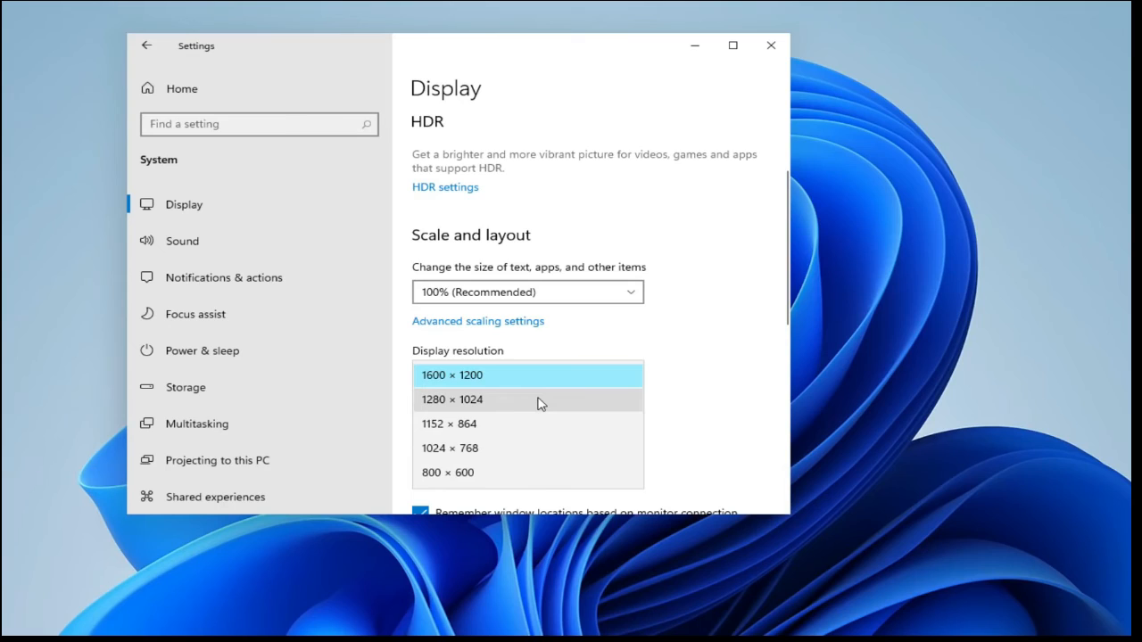
click(539, 403)
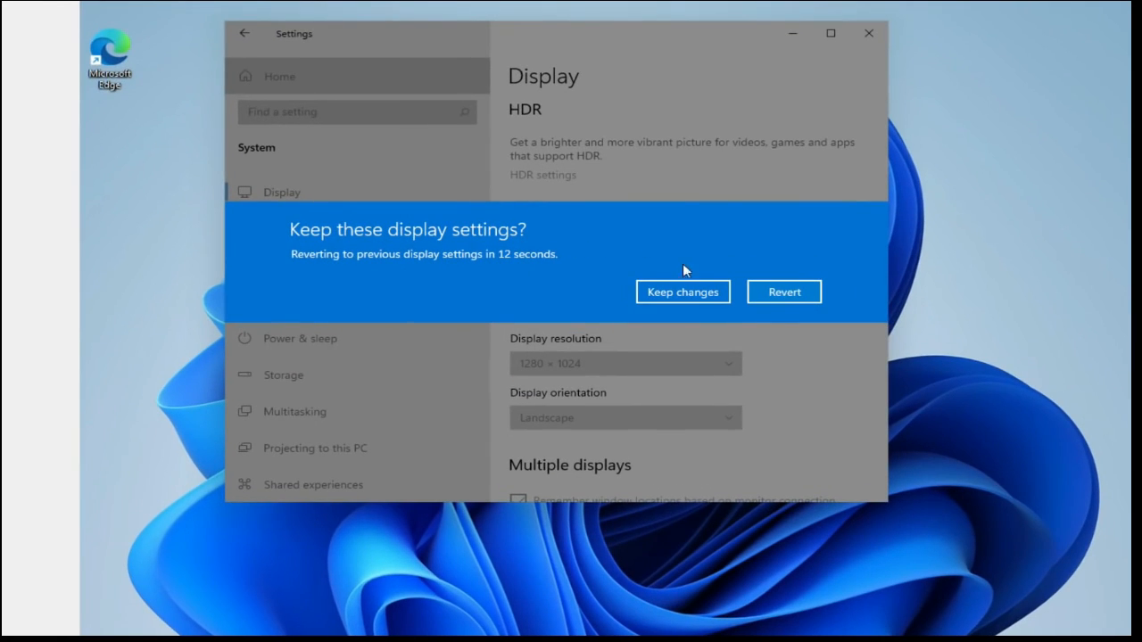
click(700, 294)
- Check the available display resolutions and the advanced scaling settings, and return to the Display settings
click(612, 363)
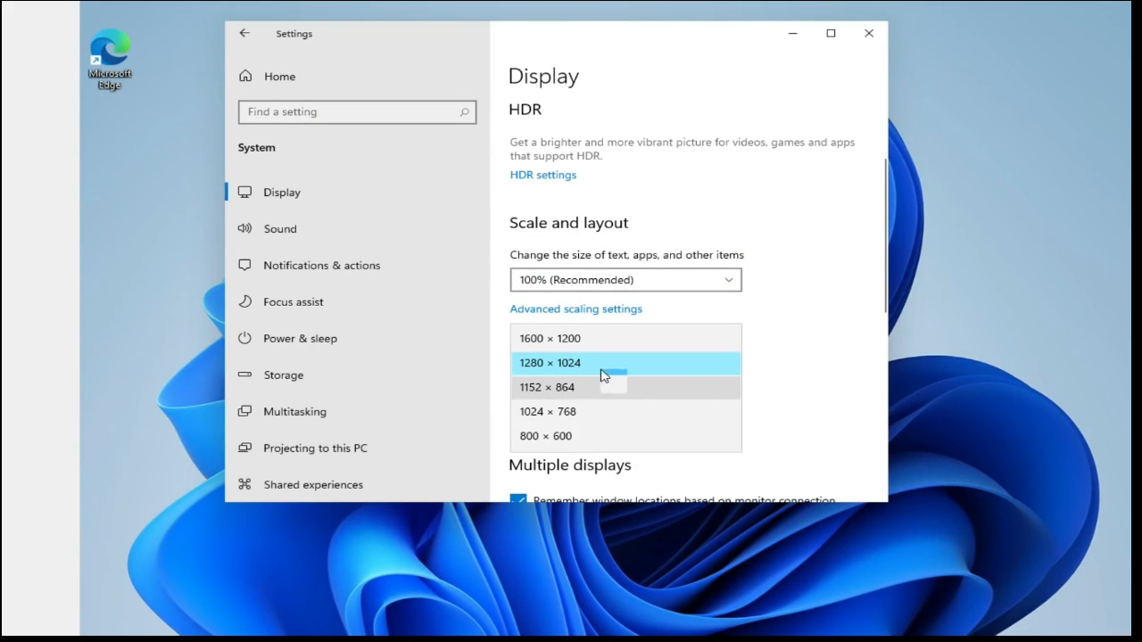
click(600, 365)
click(599, 311)
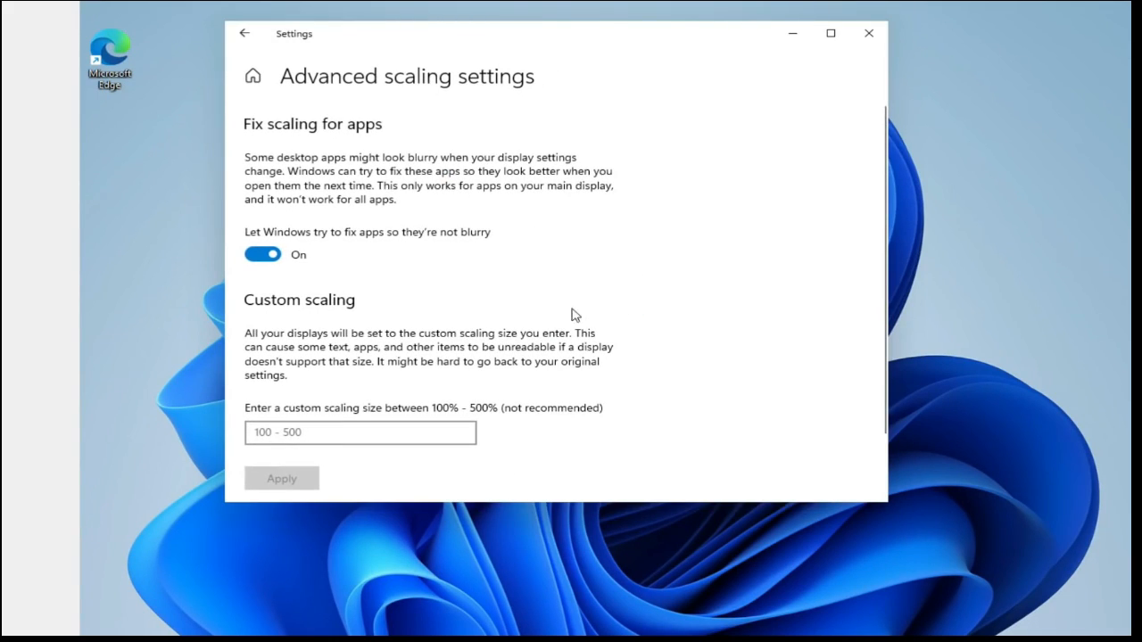
key(alt+Left)
scroll(549, 375, down, 2)
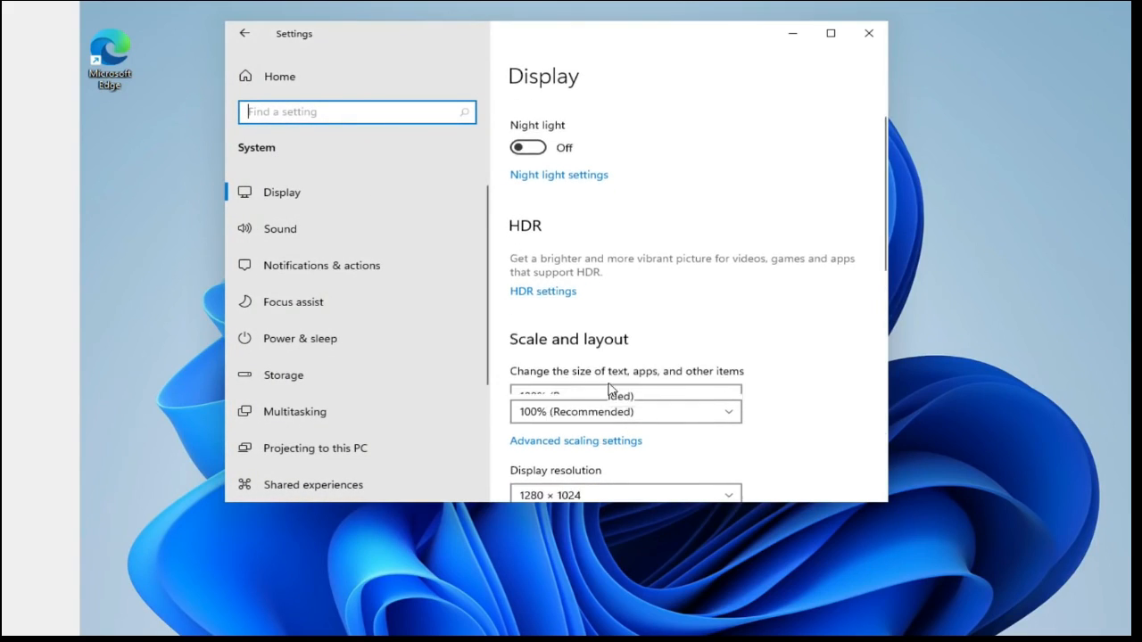